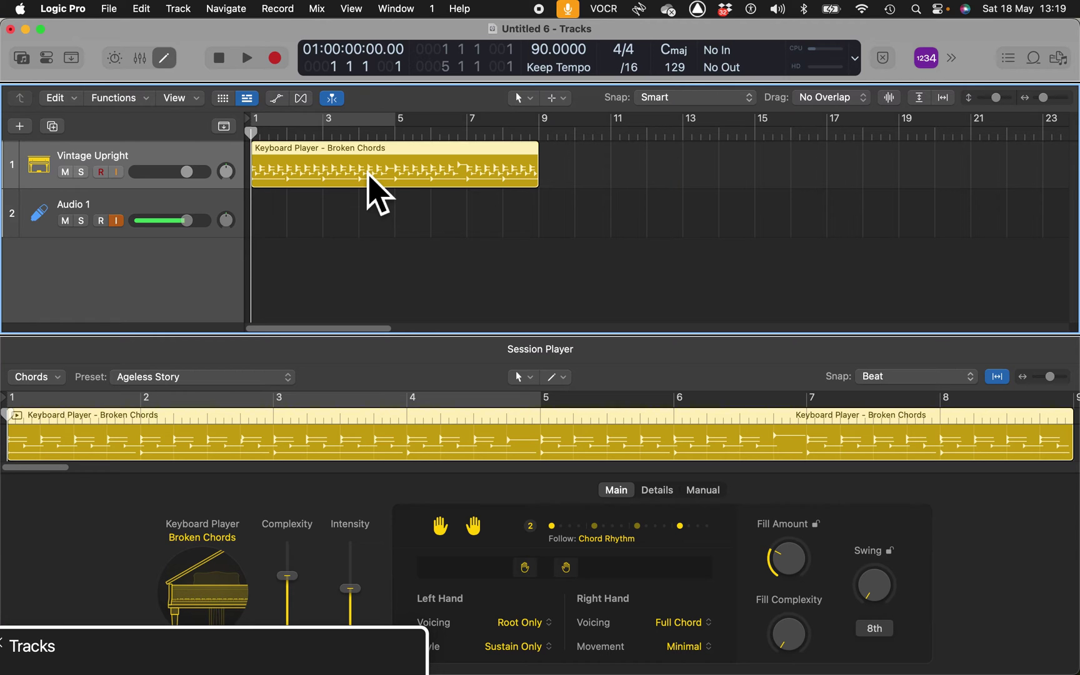
- Play back the Broken Chords region from bar 1 twice, stopping each time
{"action": "key", "text": "space"}
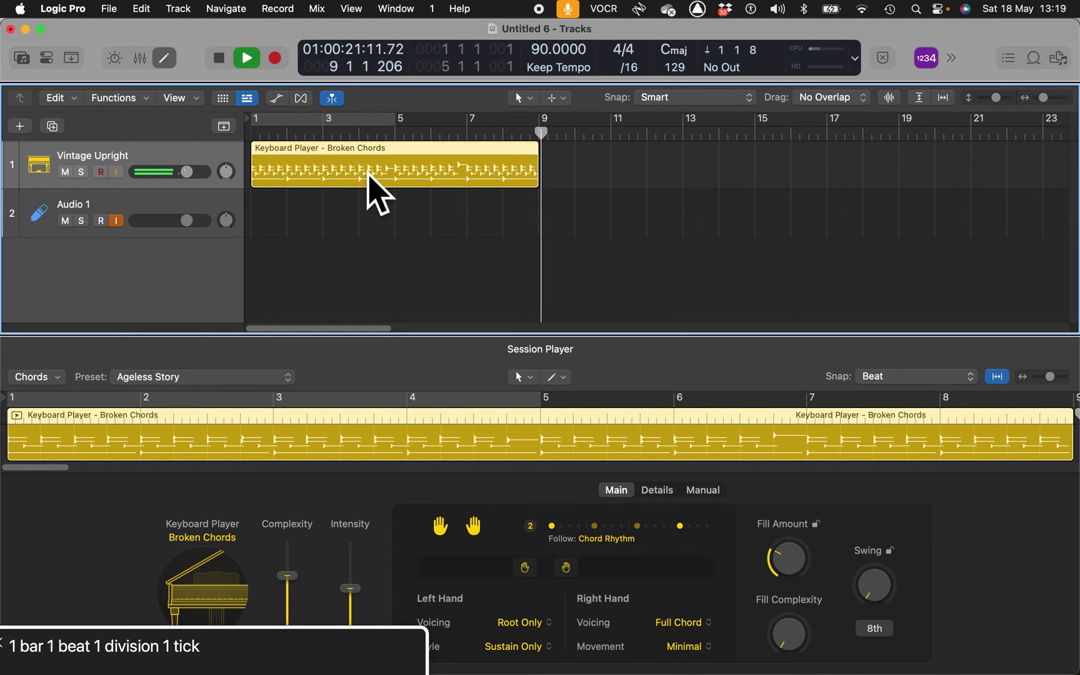
{"action": "key", "text": "space"}
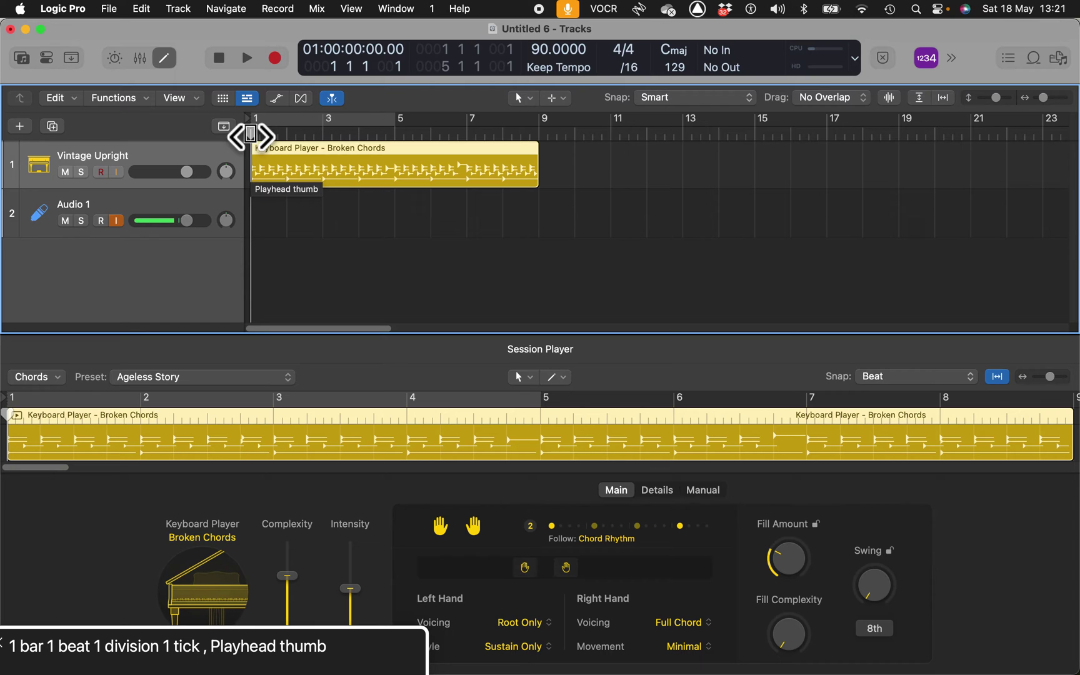
{"action": "key", "text": "ctrl+alt+Right"}
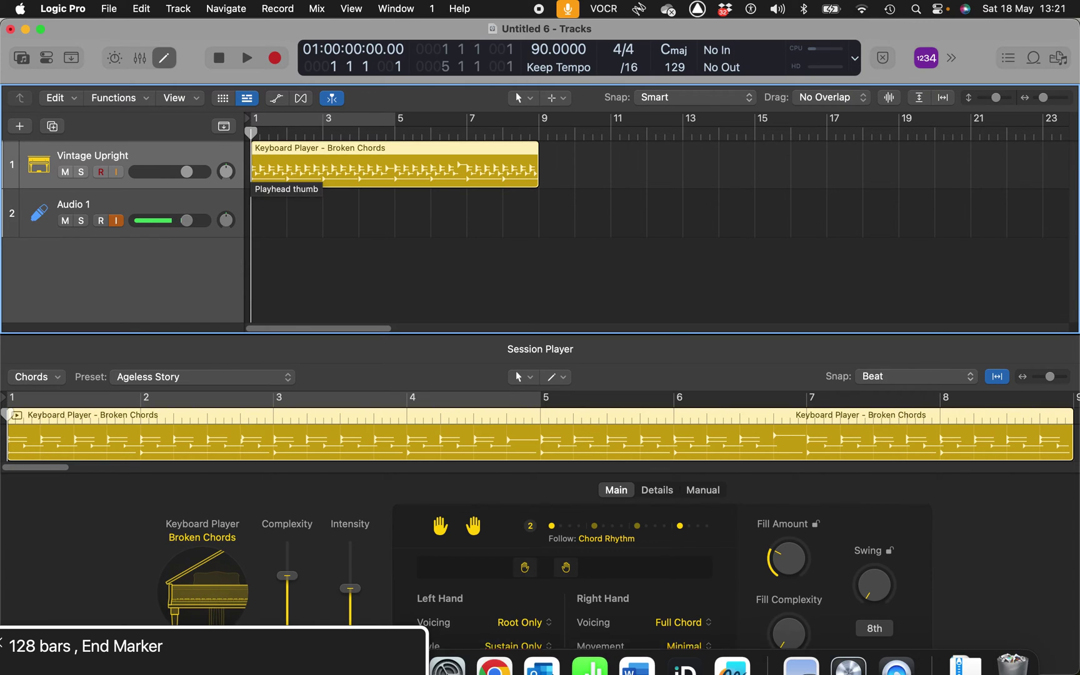
{"action": "key", "text": "ctrl+alt+Right"}
{"action": "key", "text": "ctrl+alt+Right"}
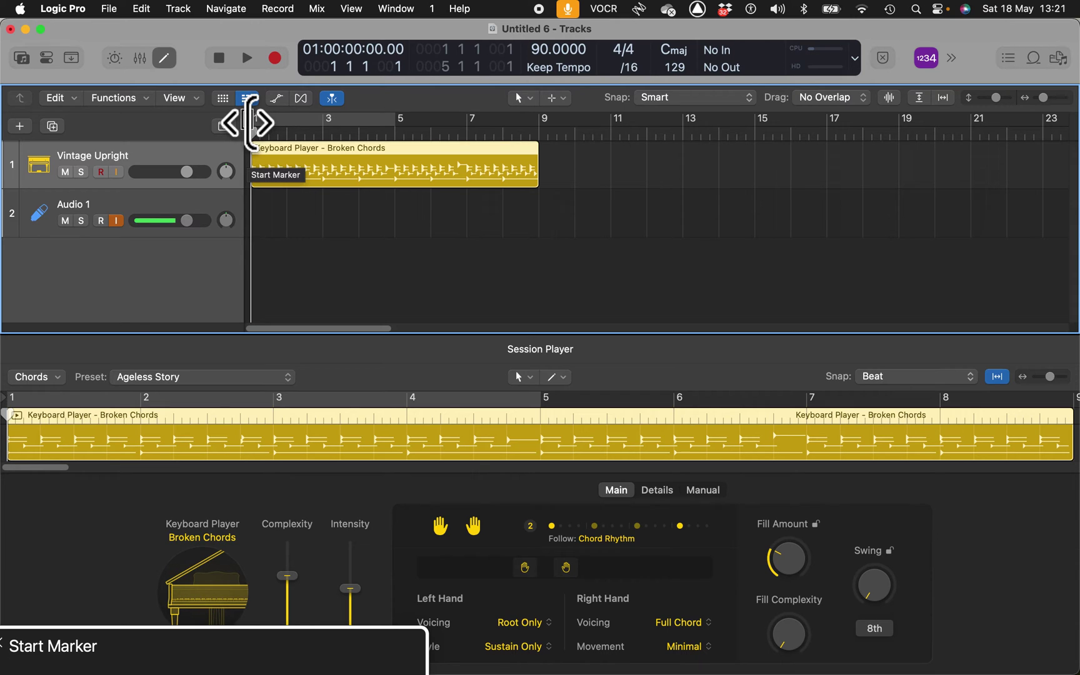
{"action": "key", "text": "space"}
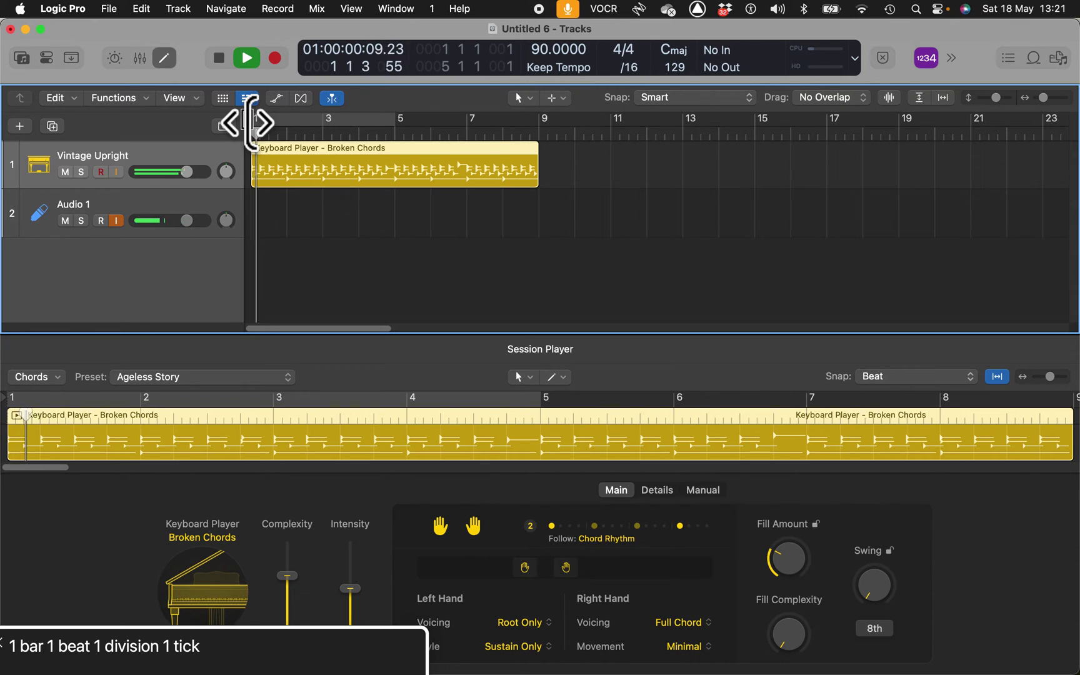
{"action": "key", "text": "space"}
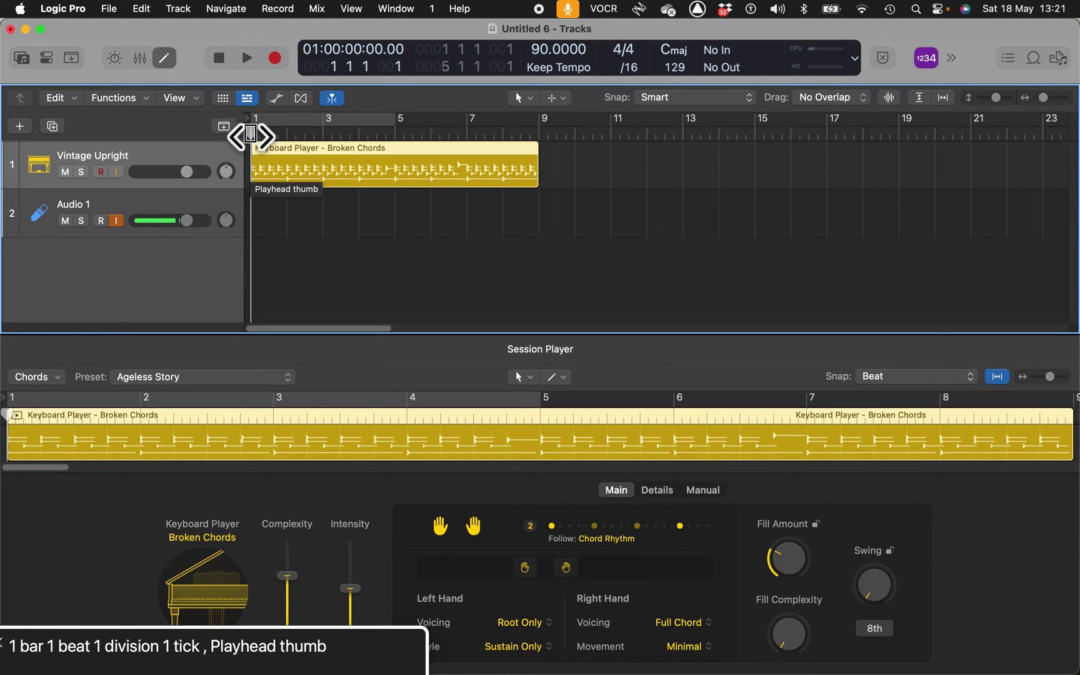
- Show the Arrangement, Marker, Tempo, Signature and Chord global tracks above the instruments
{"action": "key", "text": "ctrl+alt+shift+Up"}
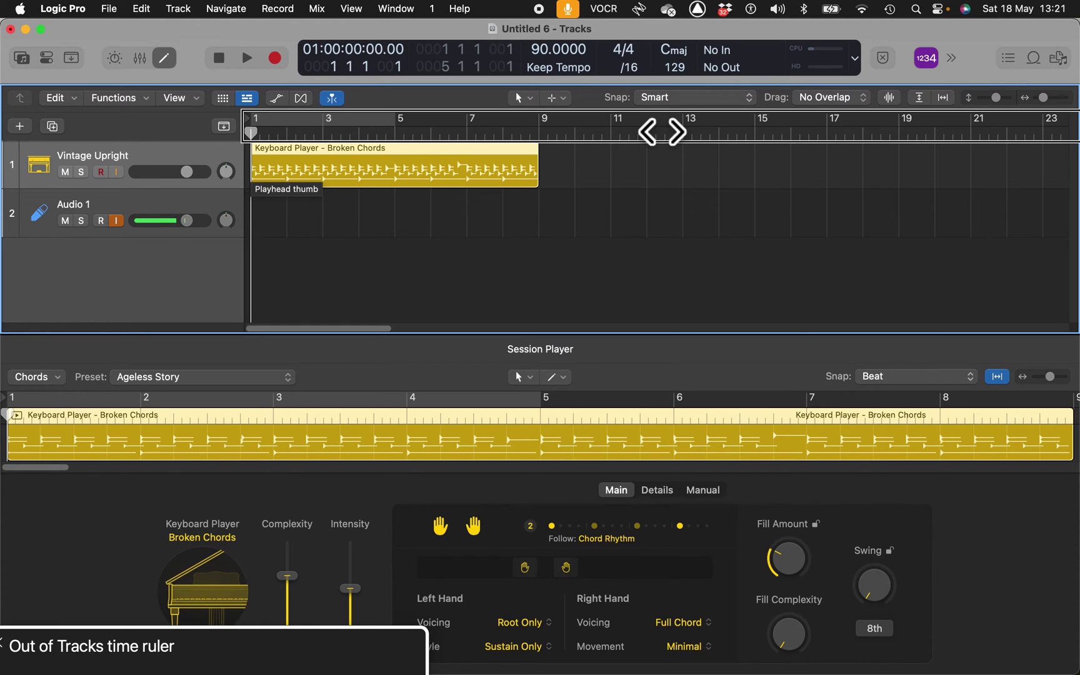
{"action": "mouse_move", "coordinate": [129, 139]}
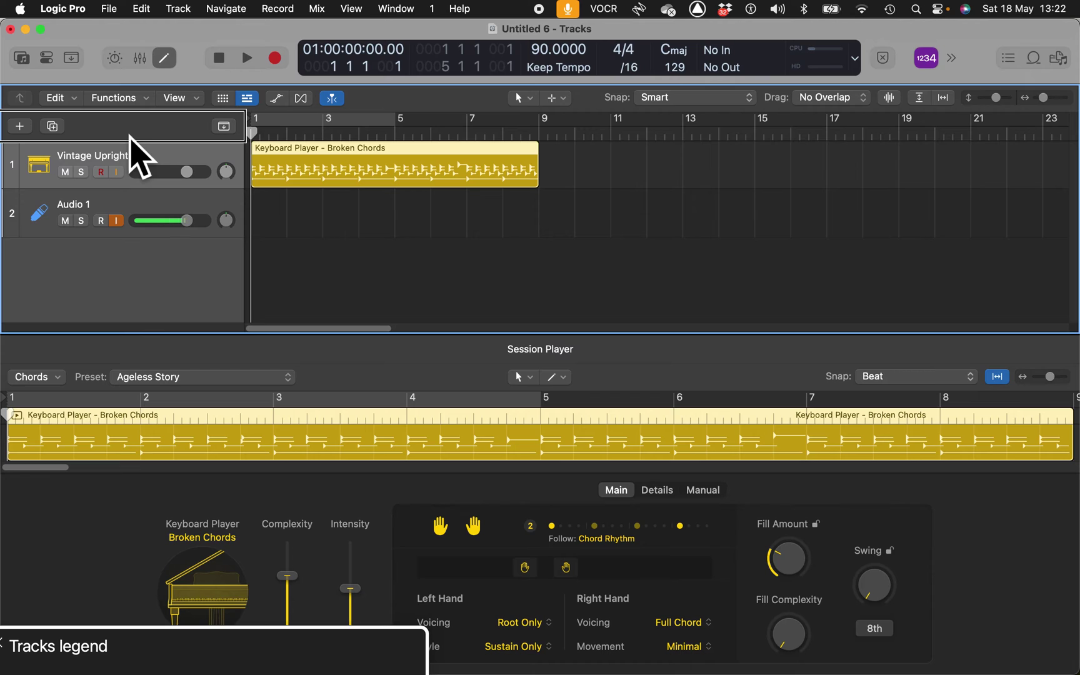
{"action": "mouse_move", "coordinate": [28, 138]}
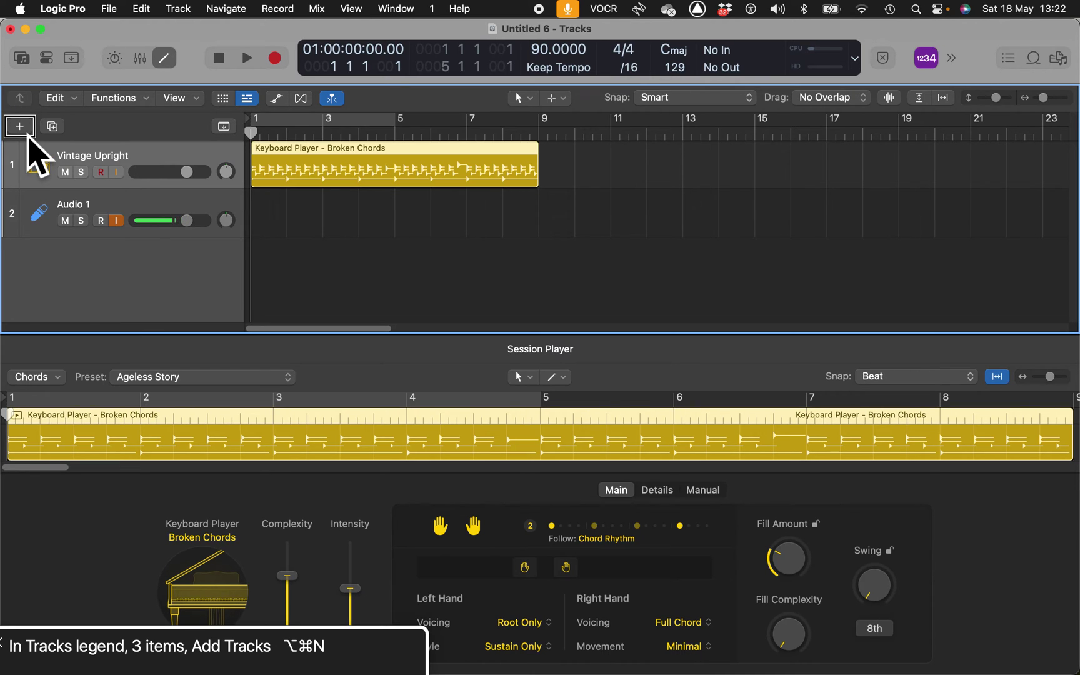
{"action": "mouse_move", "coordinate": [231, 135]}
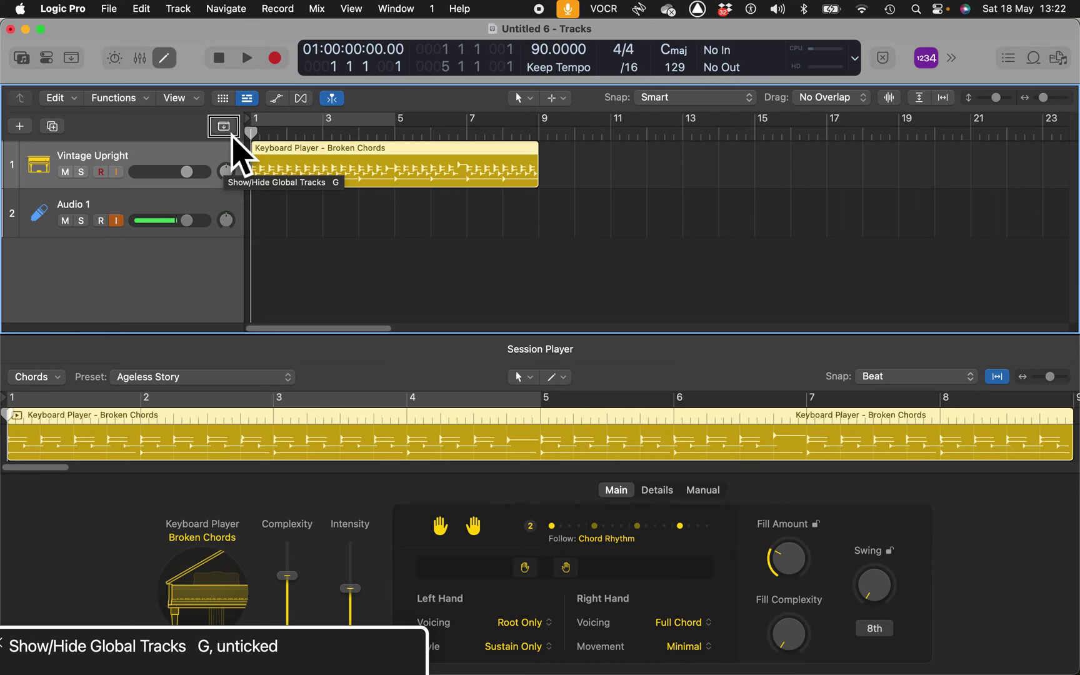
{"action": "left_click", "coordinate": [232, 134]}
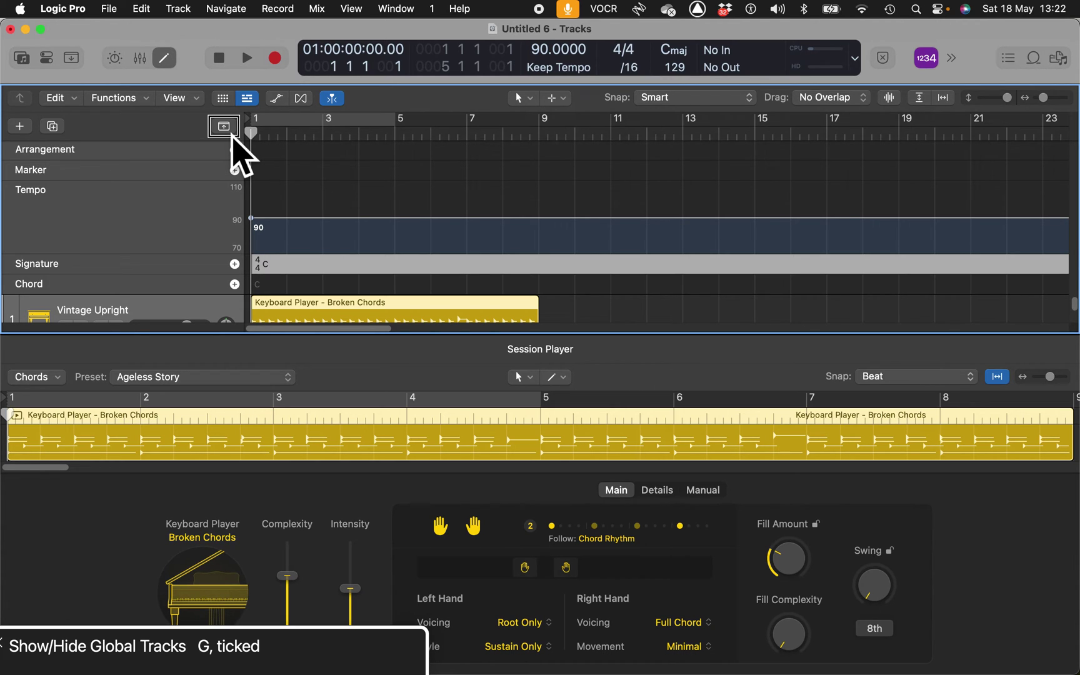
{"action": "left_click", "coordinate": [232, 135]}
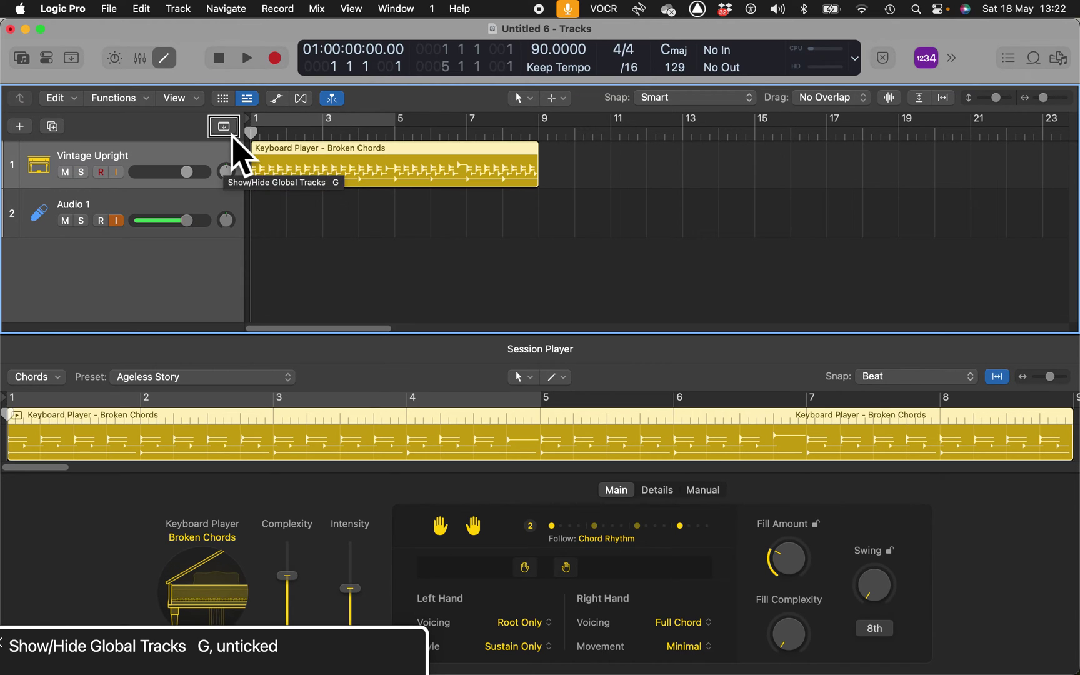
{"action": "left_click", "coordinate": [231, 134]}
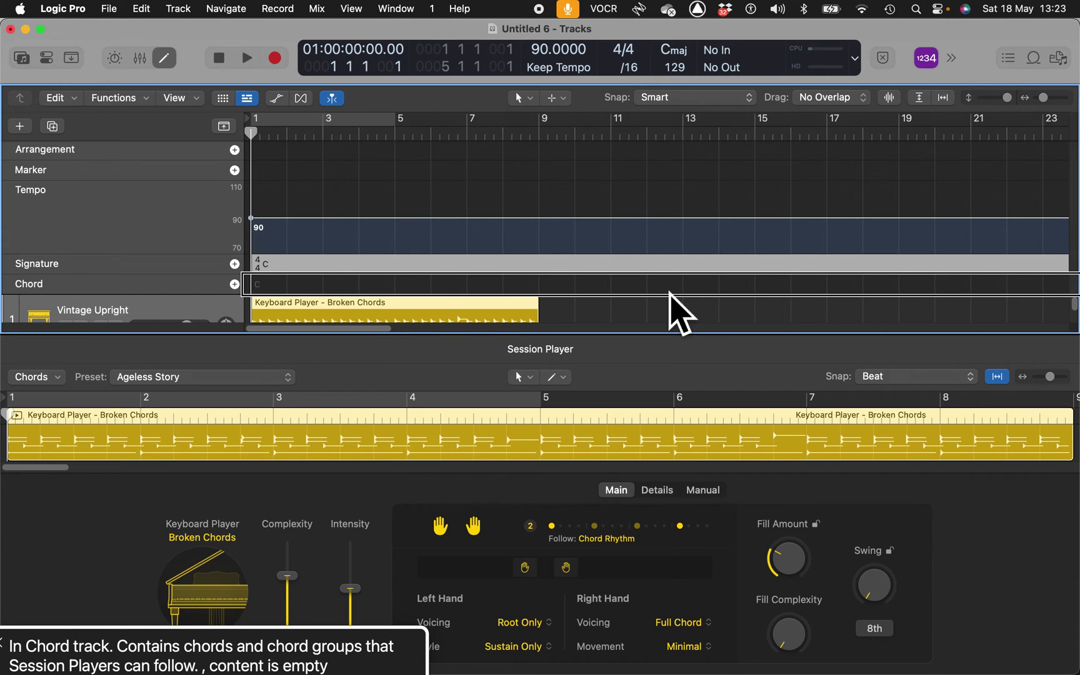
{"action": "key", "text": "ctrl+alt+shift+Up"}
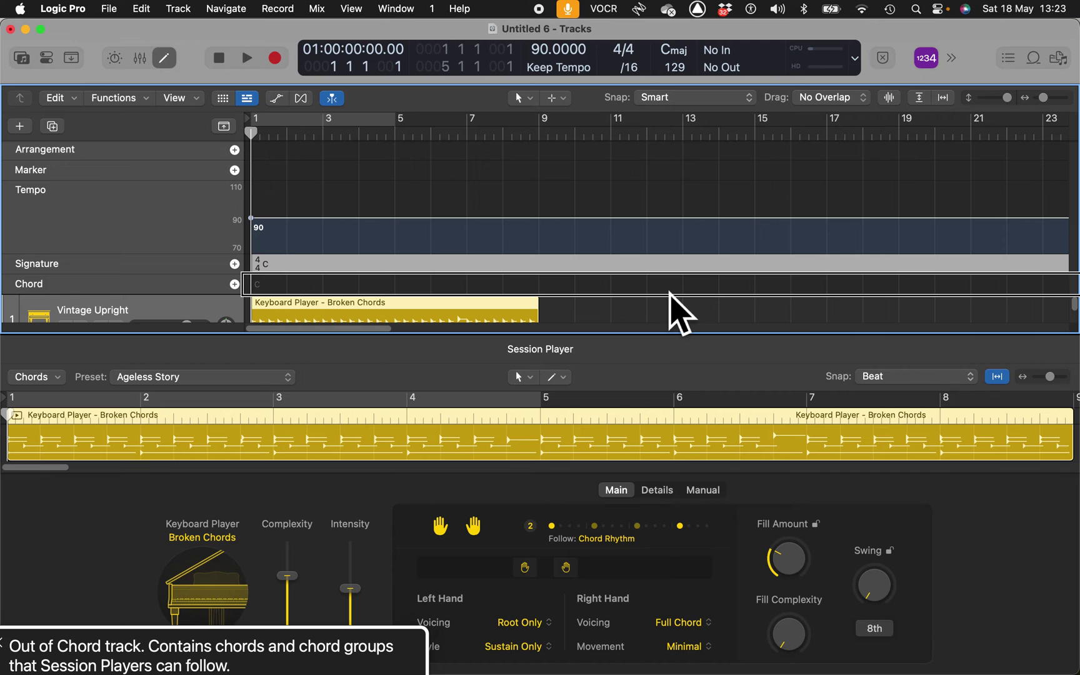
{"action": "key", "text": "ctrl+alt+shift+Up"}
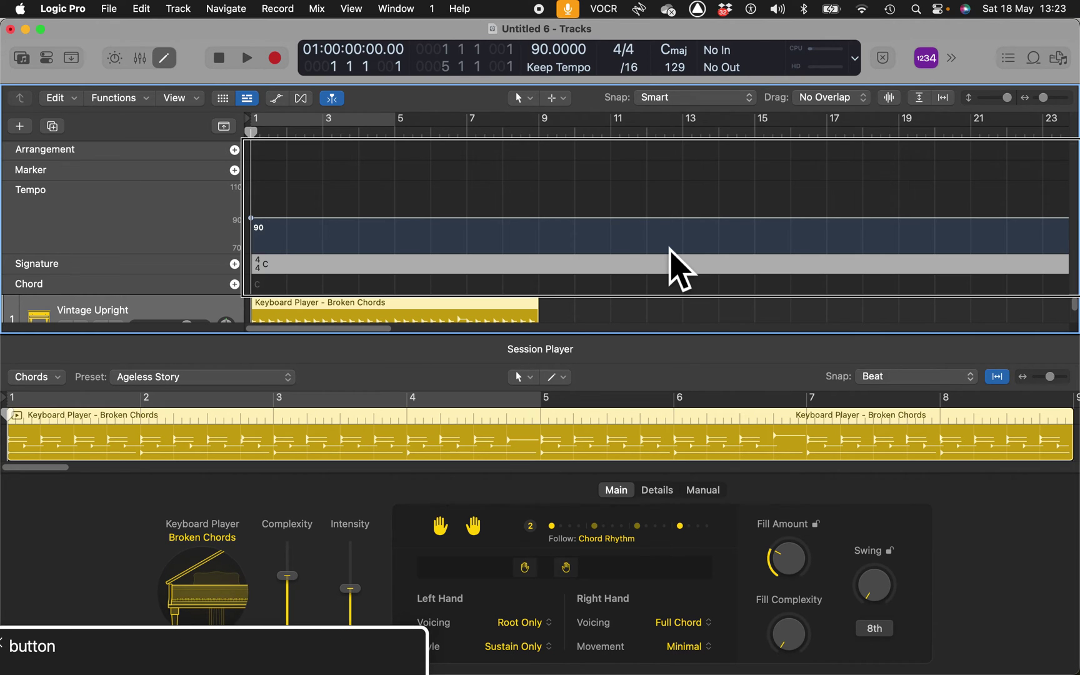
{"action": "key", "text": "ctrl+alt+Left"}
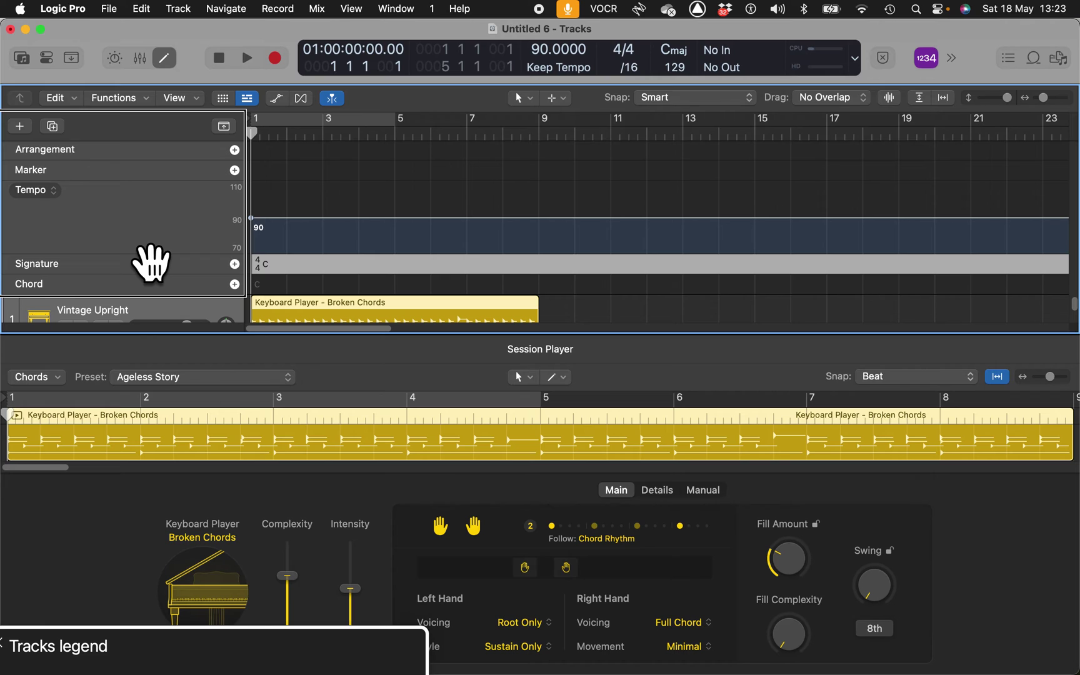
{"action": "key", "text": "ctrl+alt+shift+Down"}
{"action": "key", "text": "ctrl+alt+Right"}
{"action": "key", "text": "ctrl+alt+Right"}
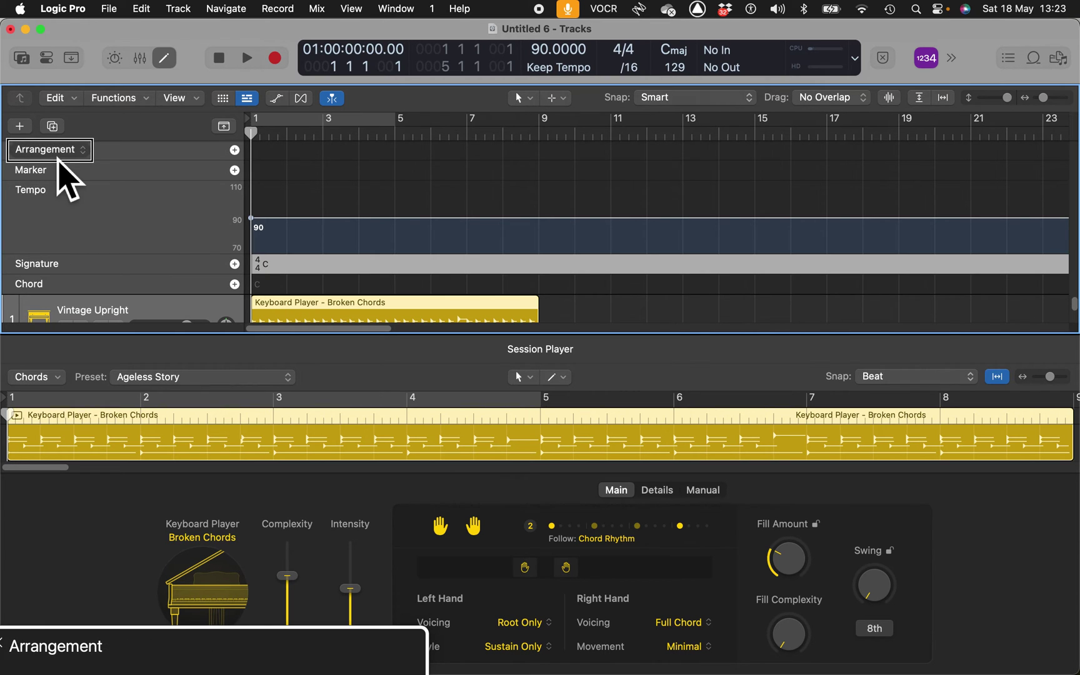
{"action": "key", "text": "ctrl+alt+Right"}
{"action": "key", "text": "ctrl+alt+Right"}
{"action": "key", "text": "ctrl+alt+Right"}
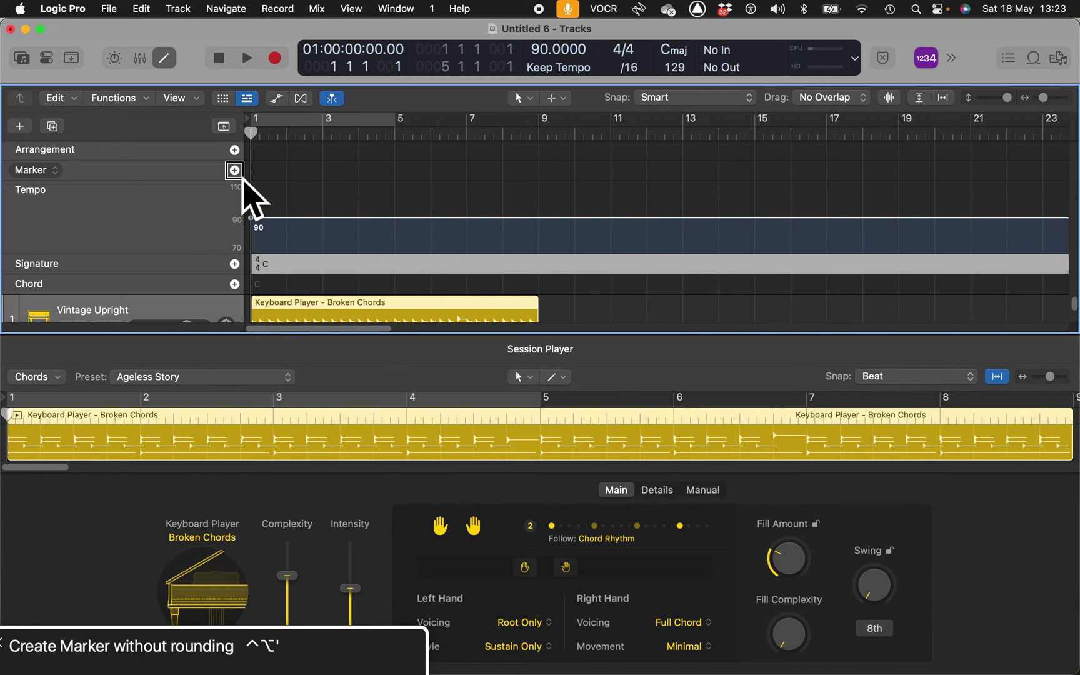
{"action": "key", "text": "ctrl+alt+Right"}
{"action": "key", "text": "ctrl+alt+Right"}
{"action": "key", "text": "ctrl+alt+Right"}
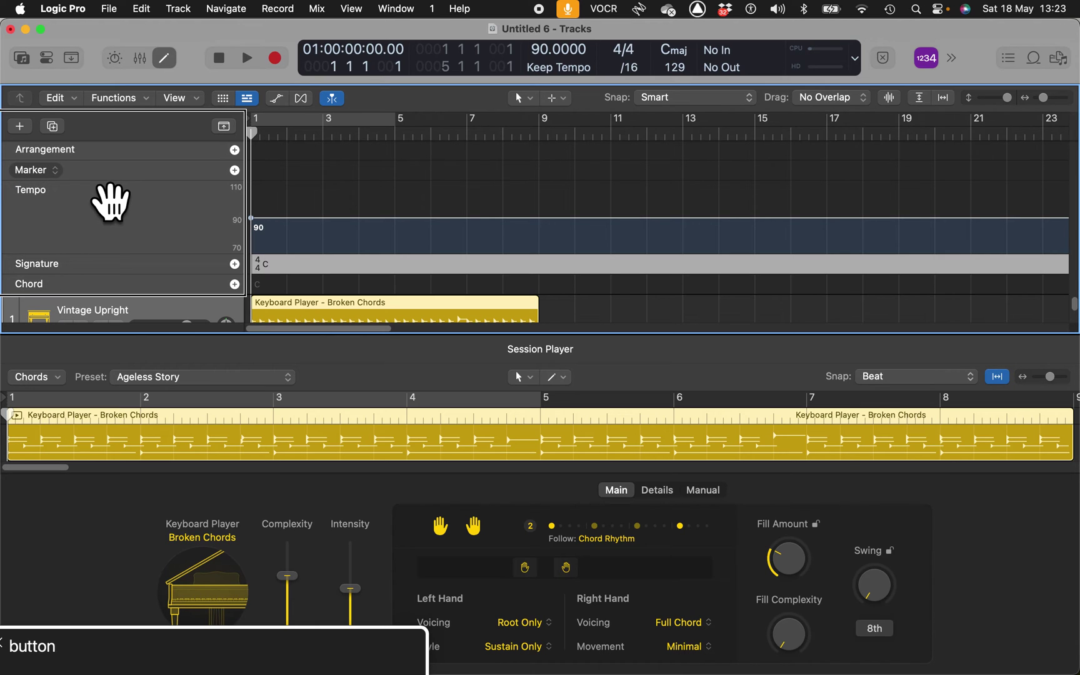
{"action": "key", "text": "ctrl+alt+Right"}
{"action": "key", "text": "ctrl+alt+Right"}
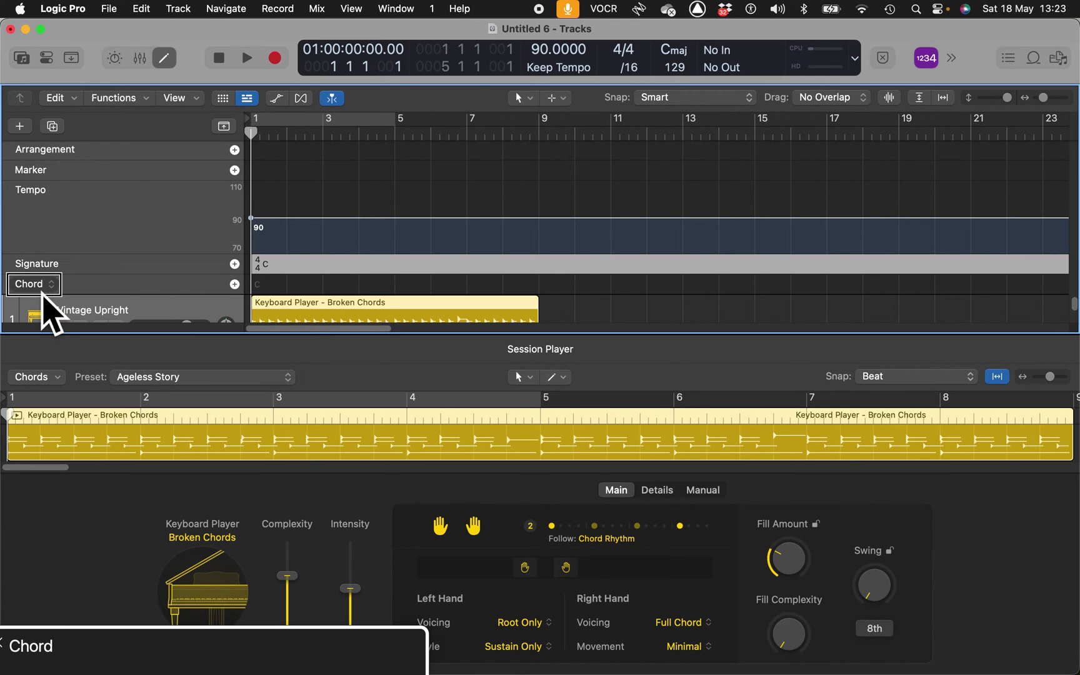
{"action": "key", "text": "ctrl+alt+Right"}
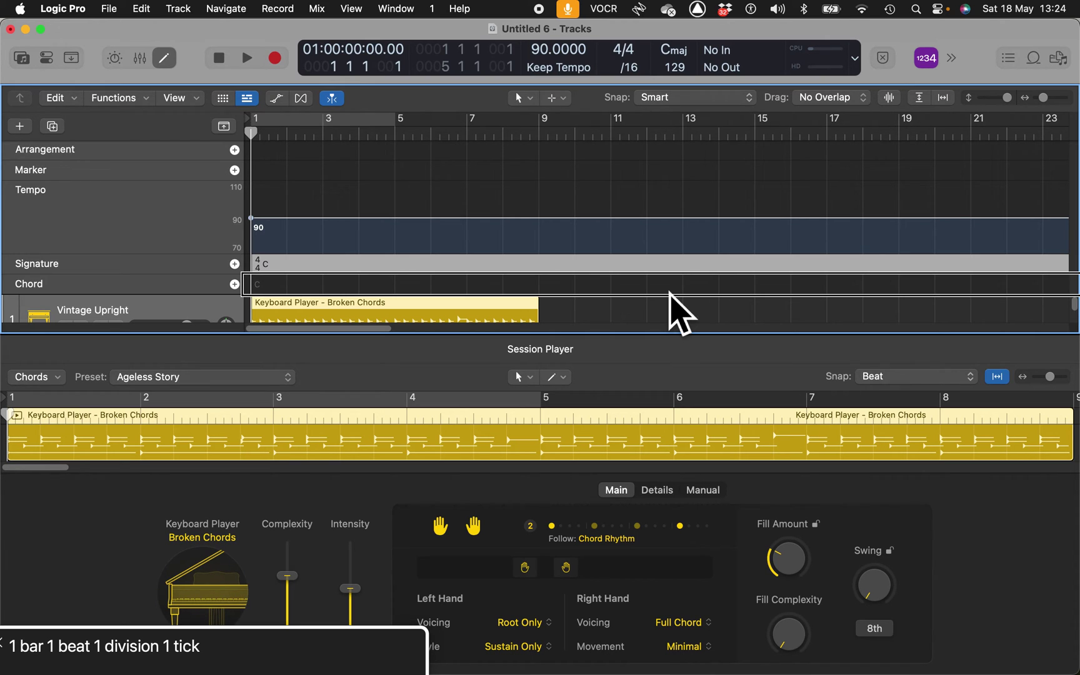
{"action": "key", "text": "period"}
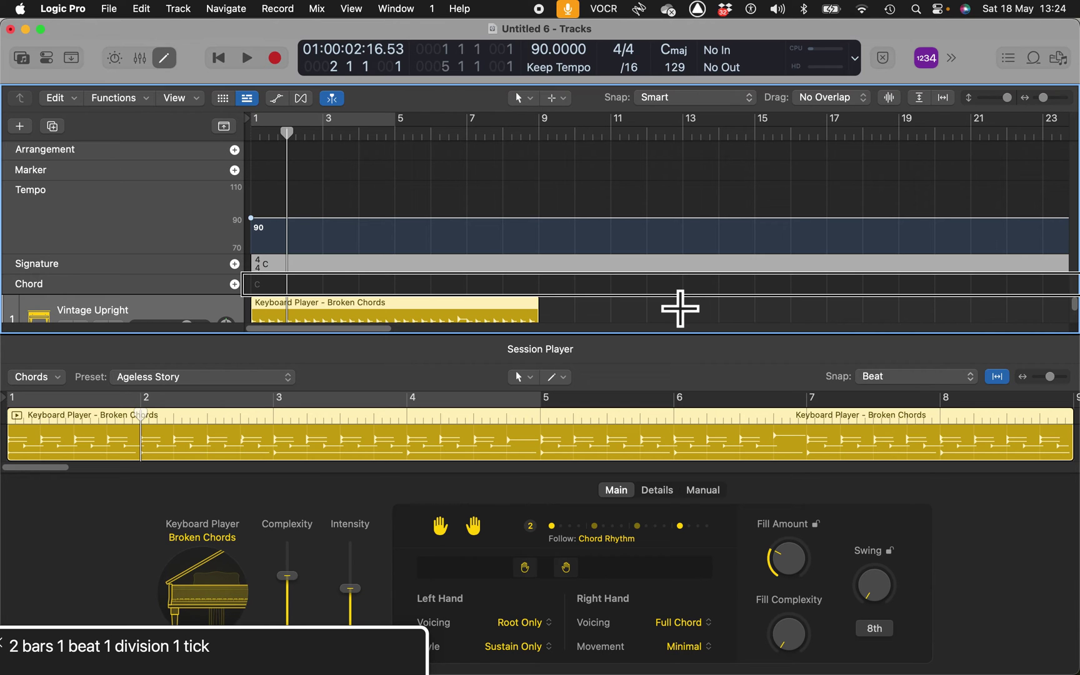
{"action": "double_click", "coordinate": [675, 289]}
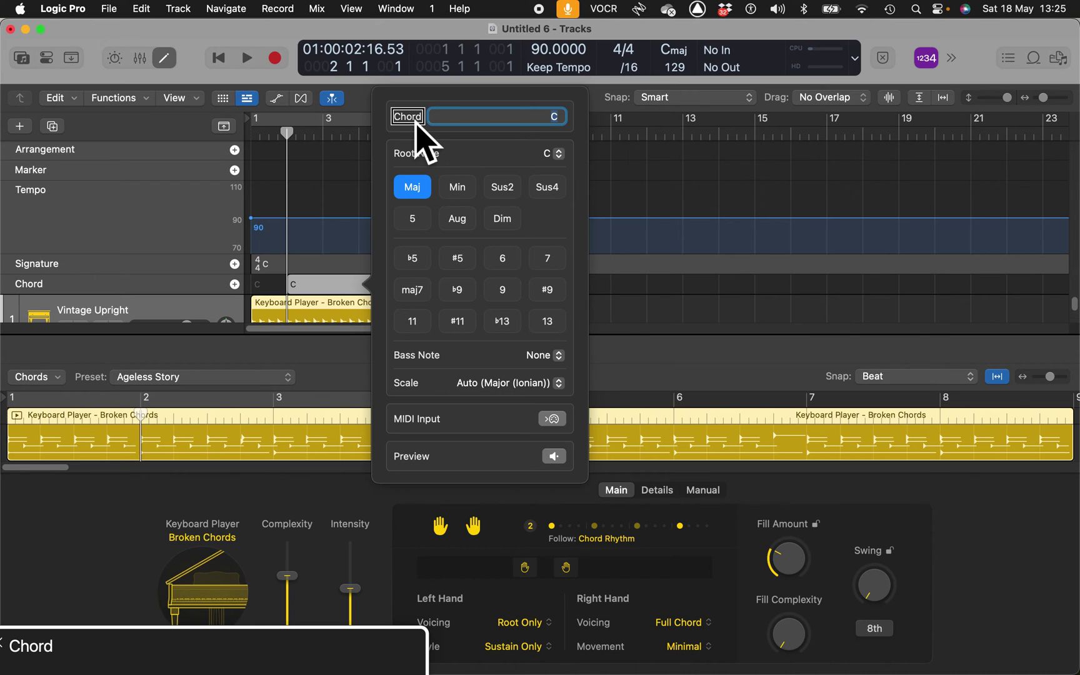
{"action": "key", "text": "ctrl+alt+Right"}
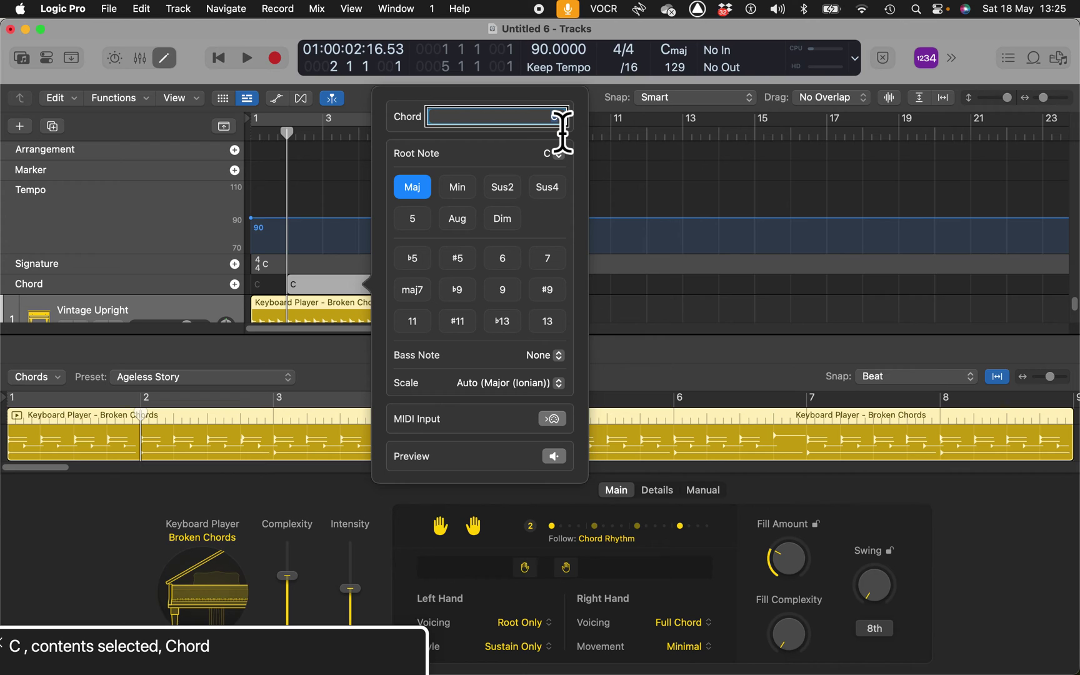
{"action": "key", "text": "Tab"}
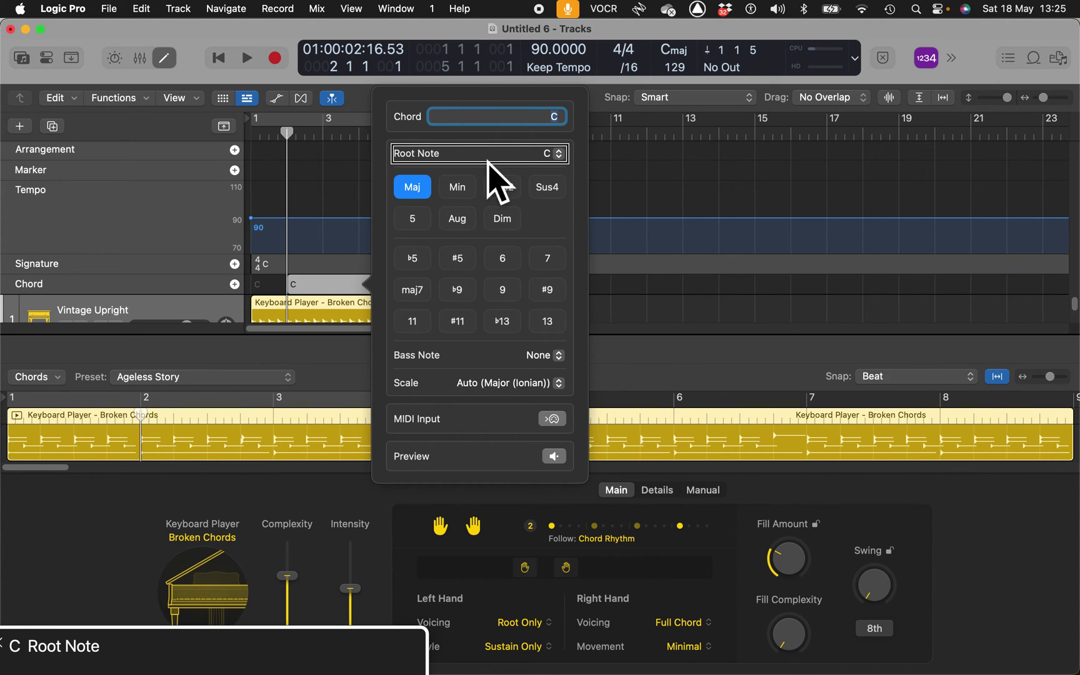
{"action": "key", "text": "shift+Tab"}
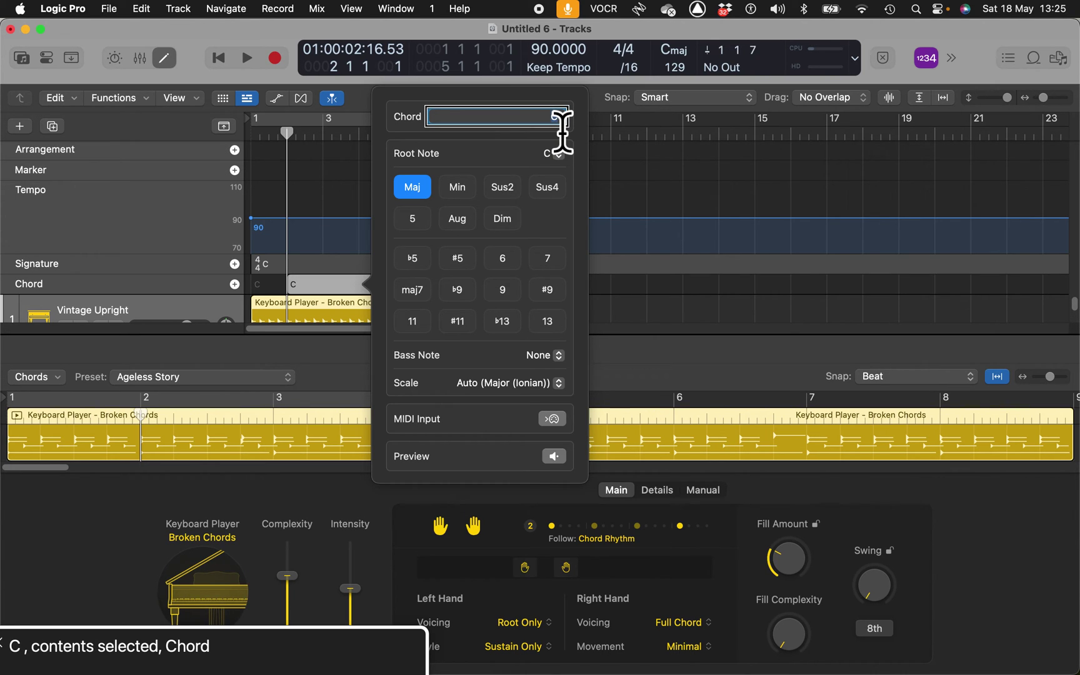
{"action": "key", "text": "Tab"}
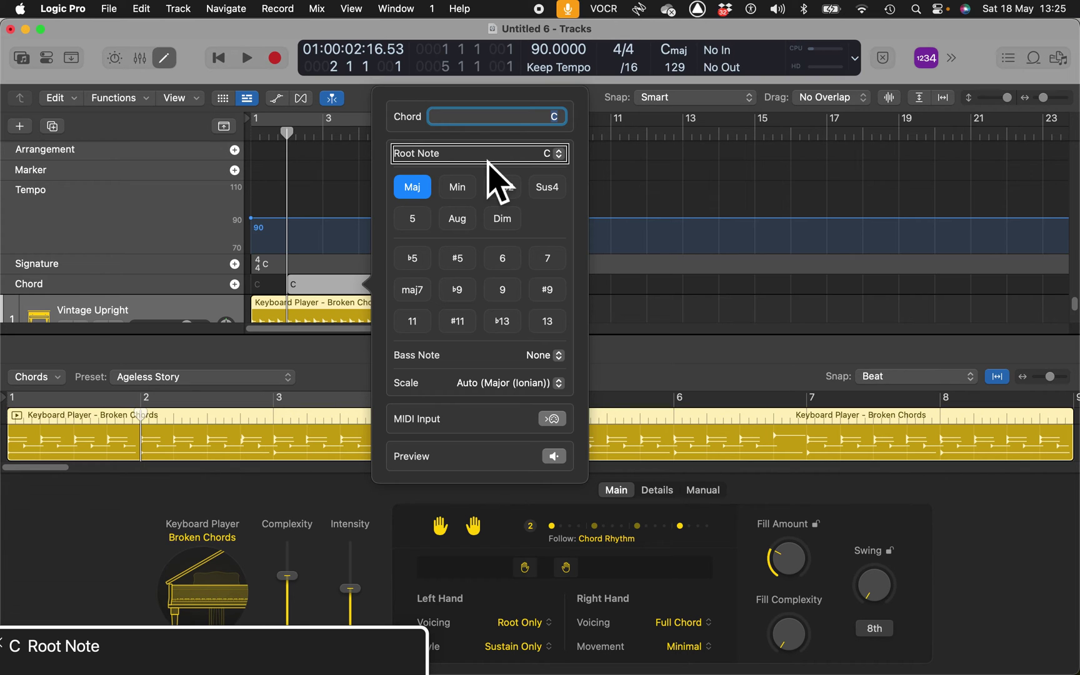
- Set the bar 2 chord's root note to F, making it F major
{"action": "key", "text": "space"}
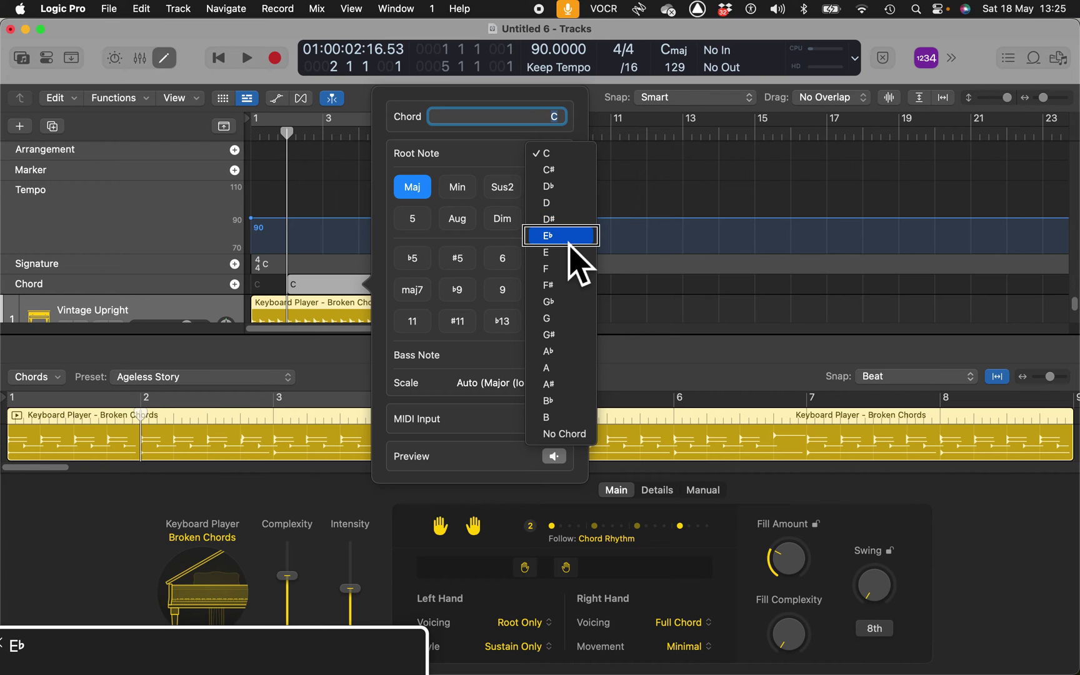
{"action": "left_click", "coordinate": [570, 279]}
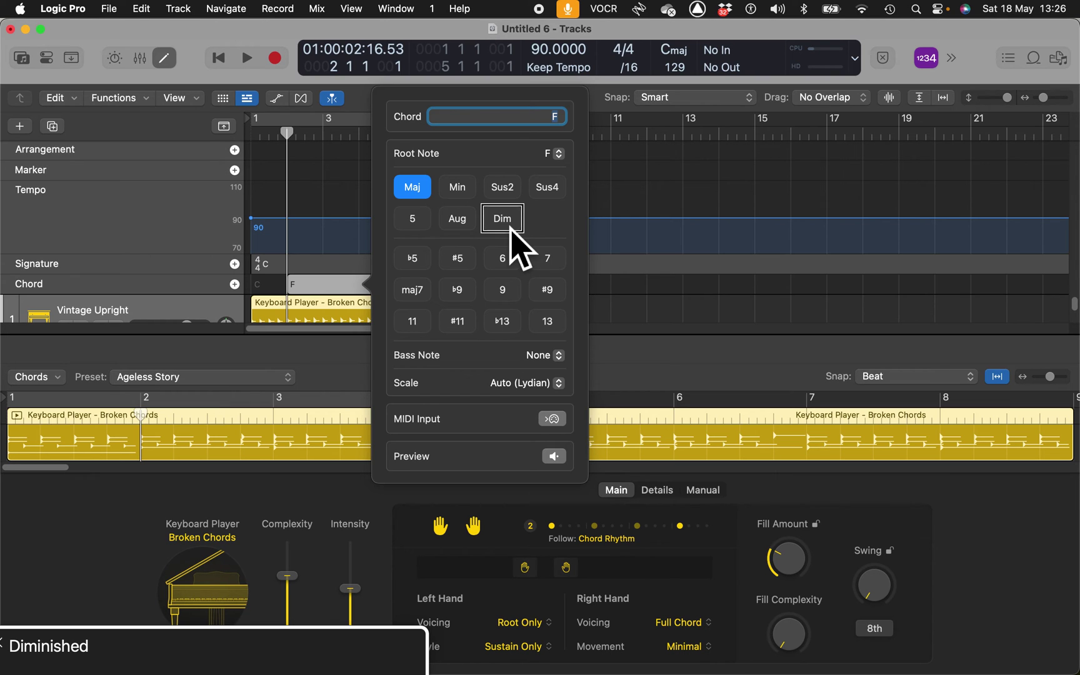
{"action": "key", "text": "ctrl+alt+shift+Up"}
{"action": "key", "text": "ctrl+alt+Right"}
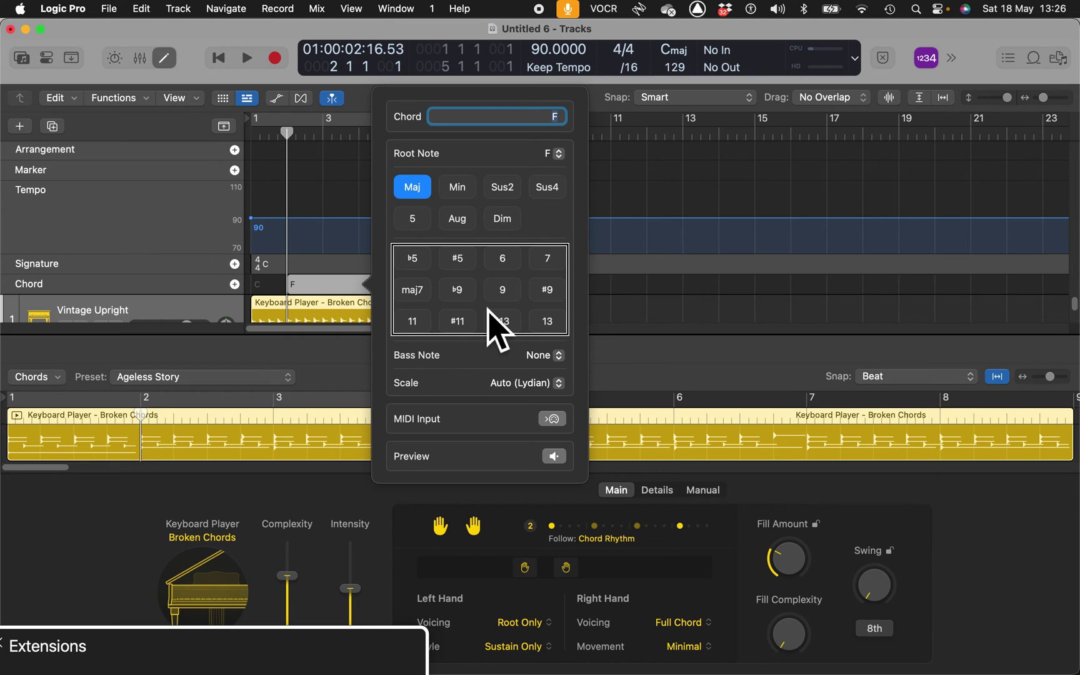
{"action": "key", "text": "ctrl+alt+shift+Down"}
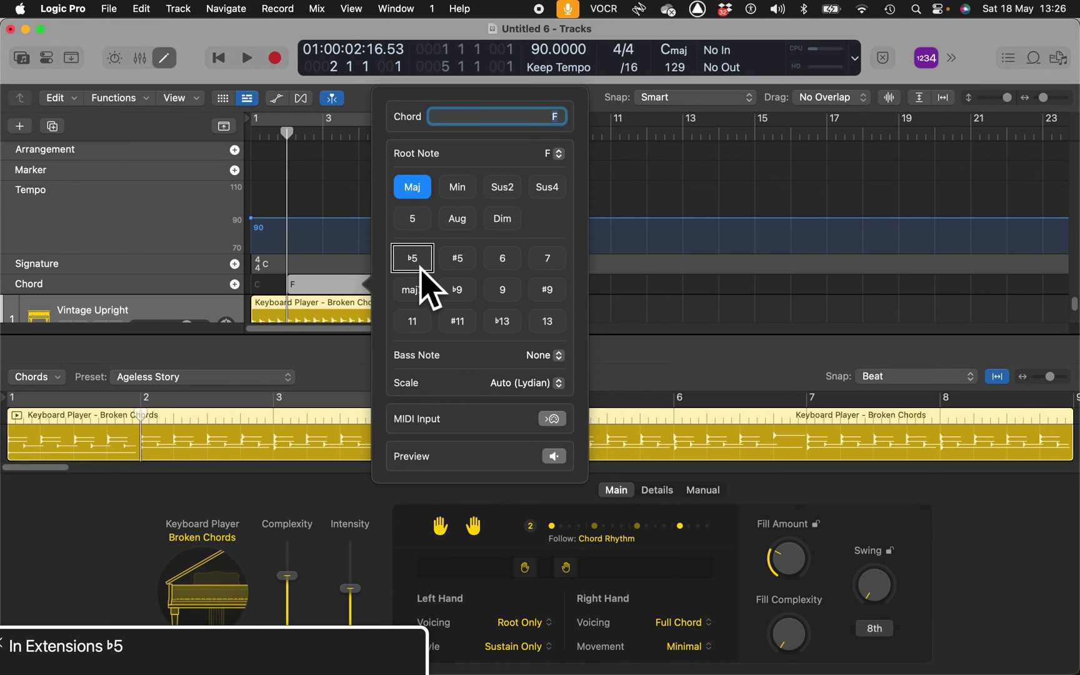
{"action": "key", "text": "ctrl+alt+Right"}
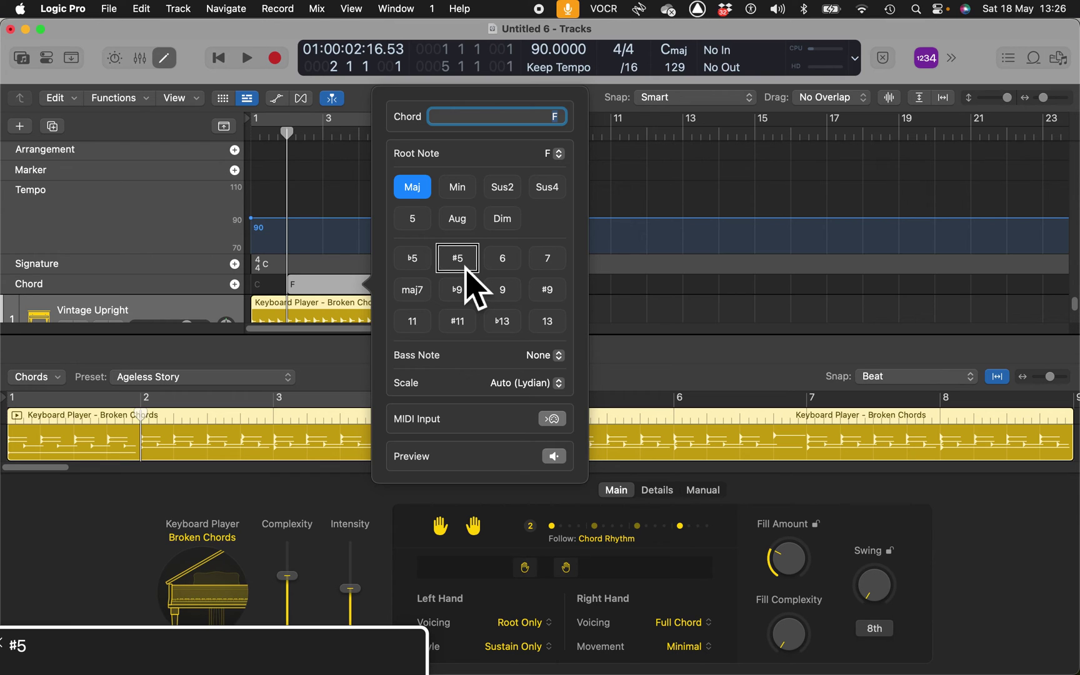
{"action": "key", "text": "ctrl+alt+Right"}
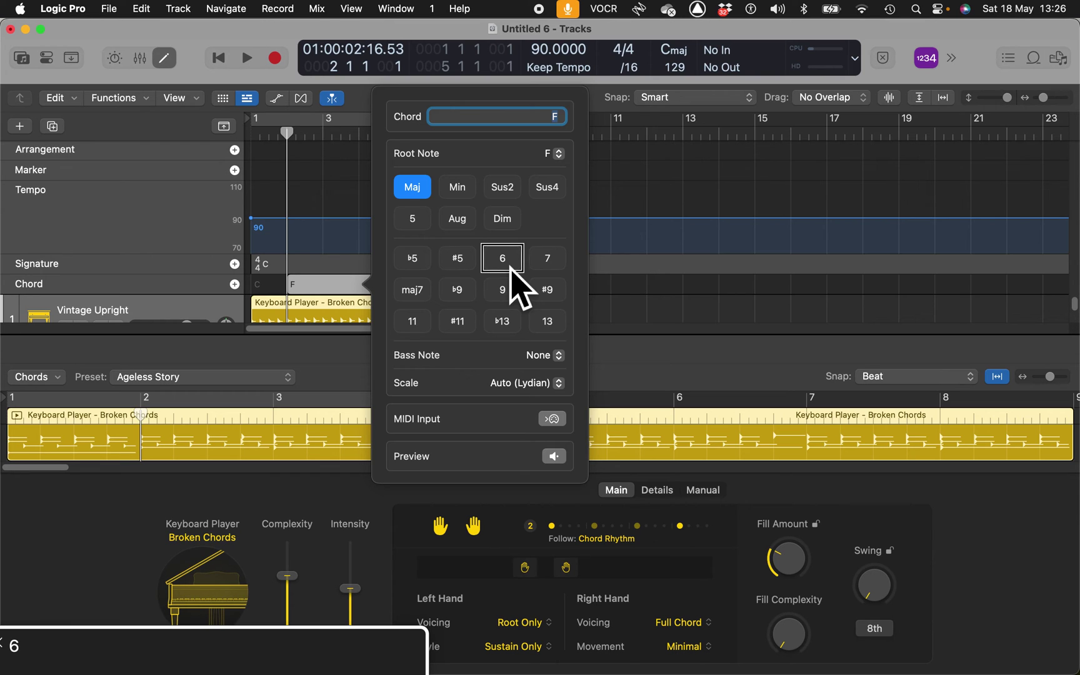
{"action": "key", "text": "ctrl+alt+Right"}
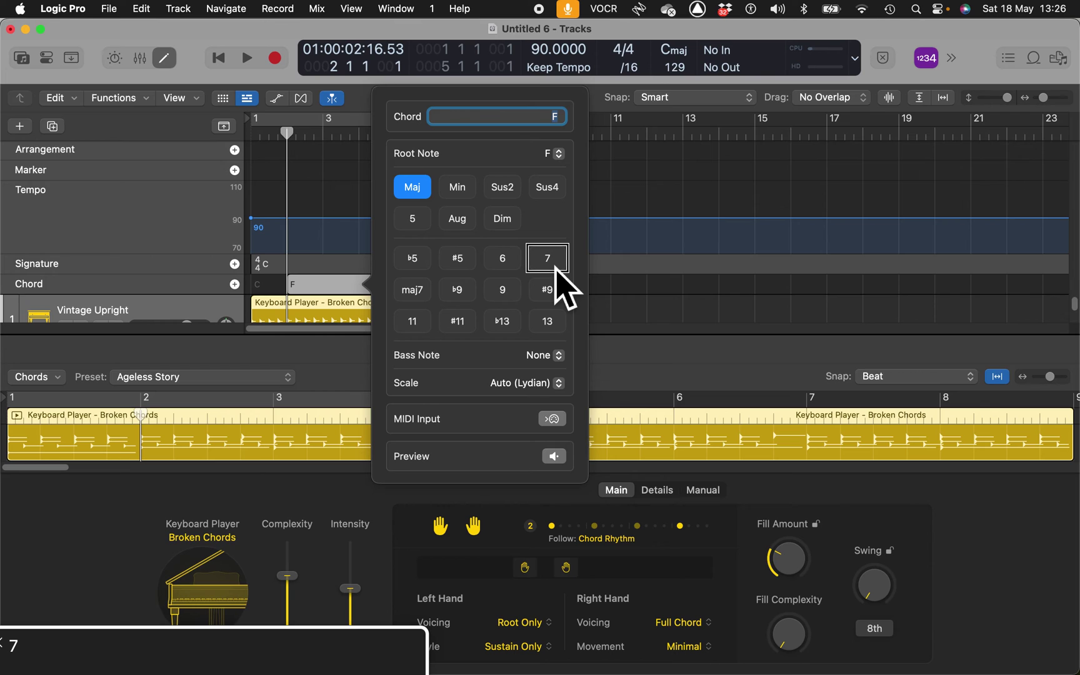
{"action": "key", "text": "ctrl+alt+Right"}
{"action": "key", "text": "ctrl+alt+Left"}
{"action": "key", "text": "ctrl+alt+Right"}
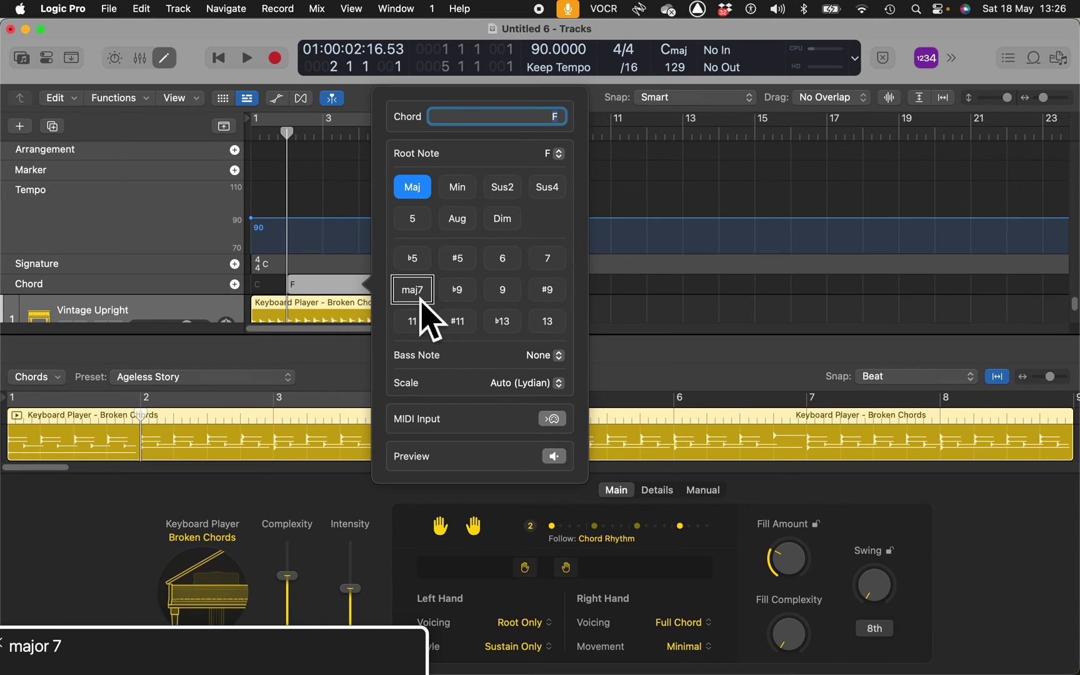
{"action": "key", "text": "ctrl+alt+Right"}
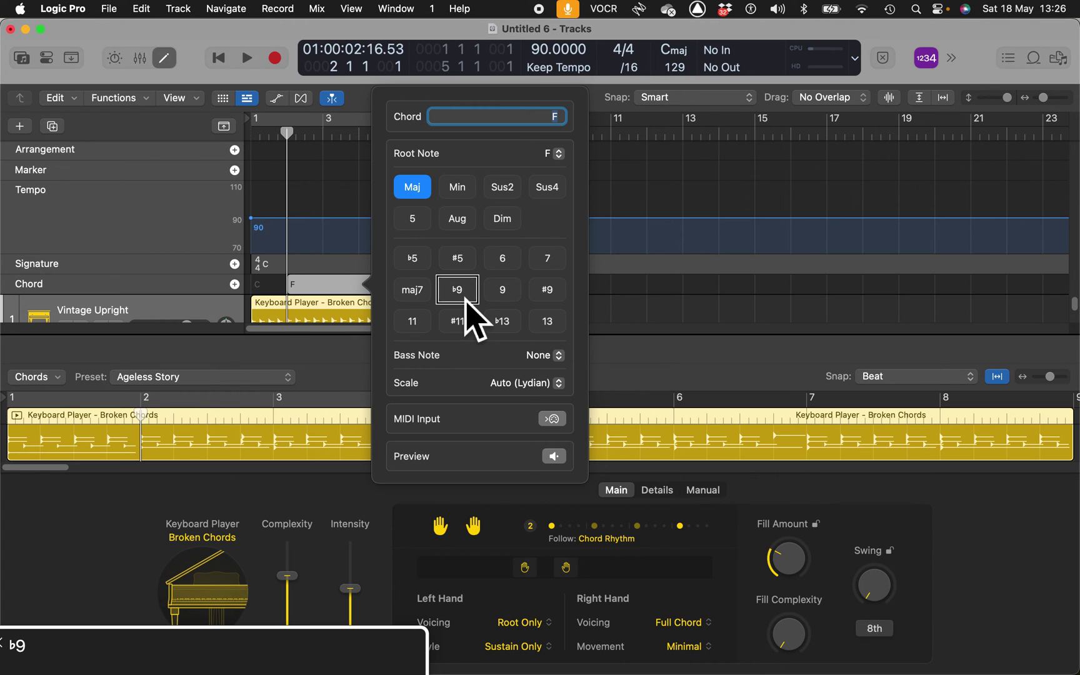
{"action": "key", "text": "ctrl+alt+shift+Up"}
{"action": "key", "text": "ctrl+alt+Right"}
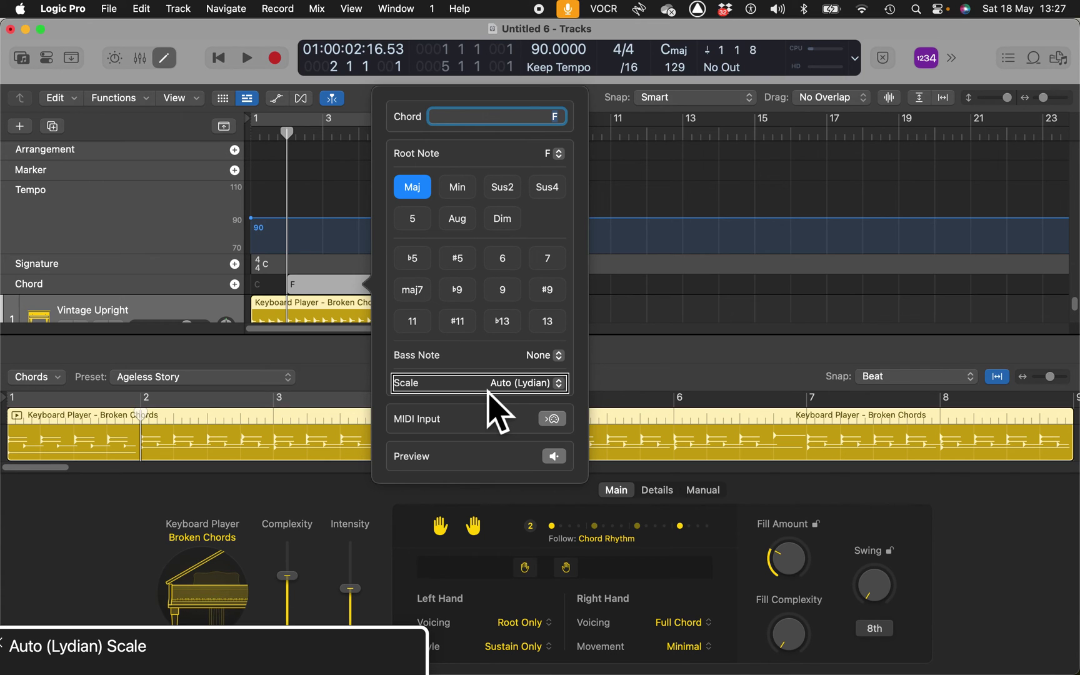
- Move through the chord popover past the MIDI Input and Preview options
{"action": "key", "text": "ctrl+alt+Right"}
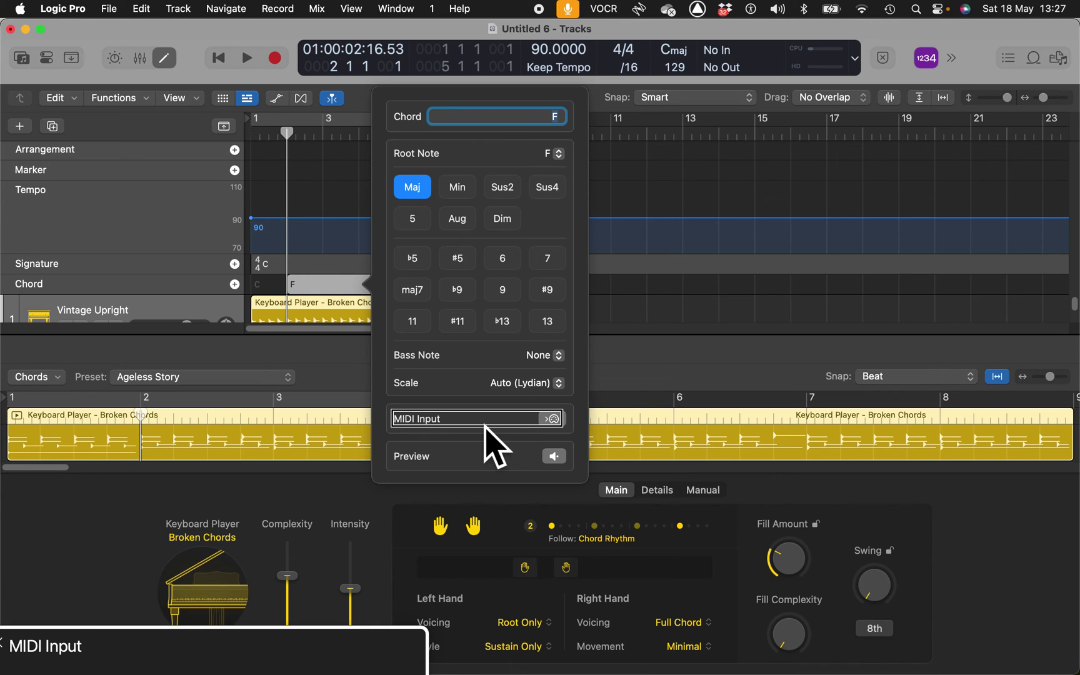
{"action": "key", "text": "ctrl+alt+Right"}
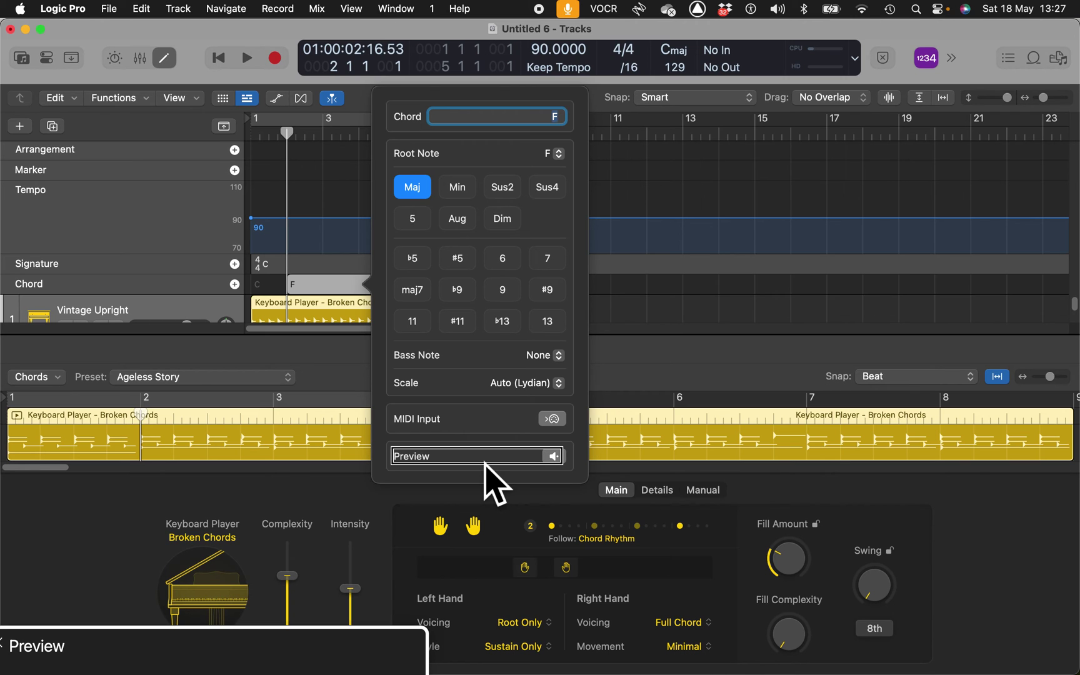
- Close the chord editor, play the arrangement from bar 1, then add a chord at bar 3
{"action": "key", "text": "Escape"}
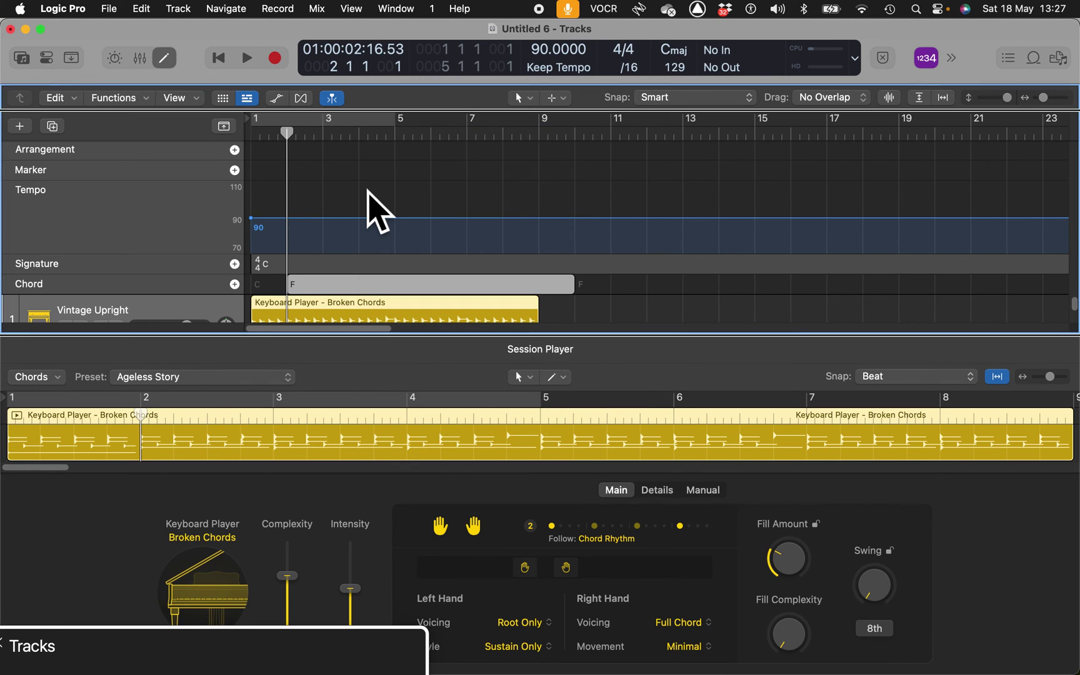
{"action": "key", "text": "Return"}
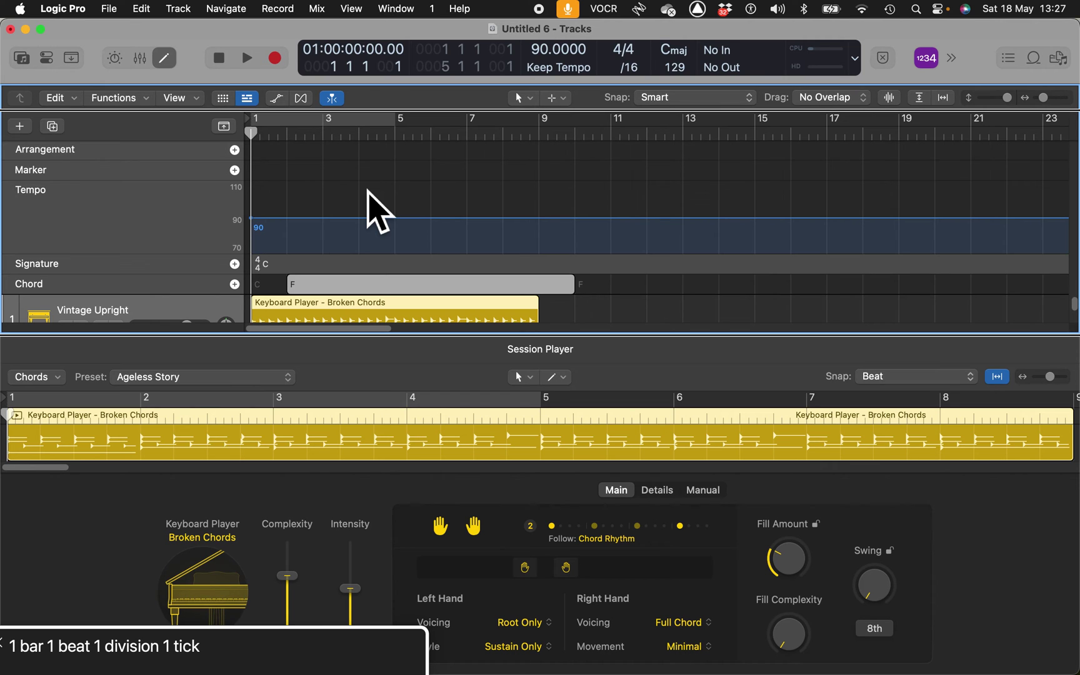
{"action": "key", "text": "space"}
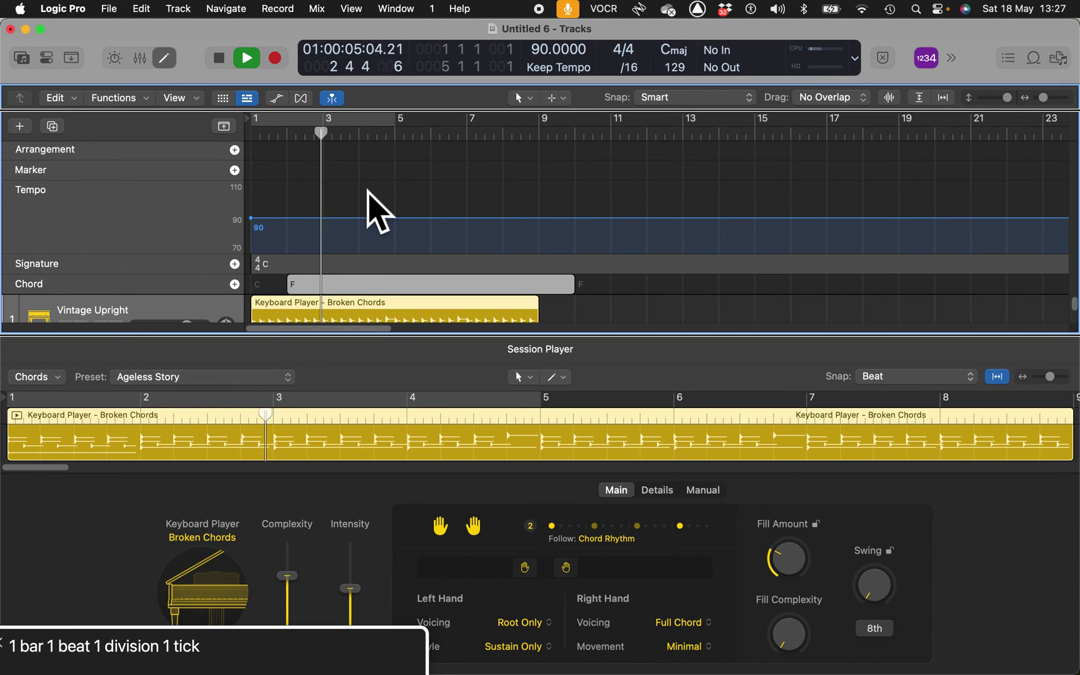
{"action": "key", "text": "space"}
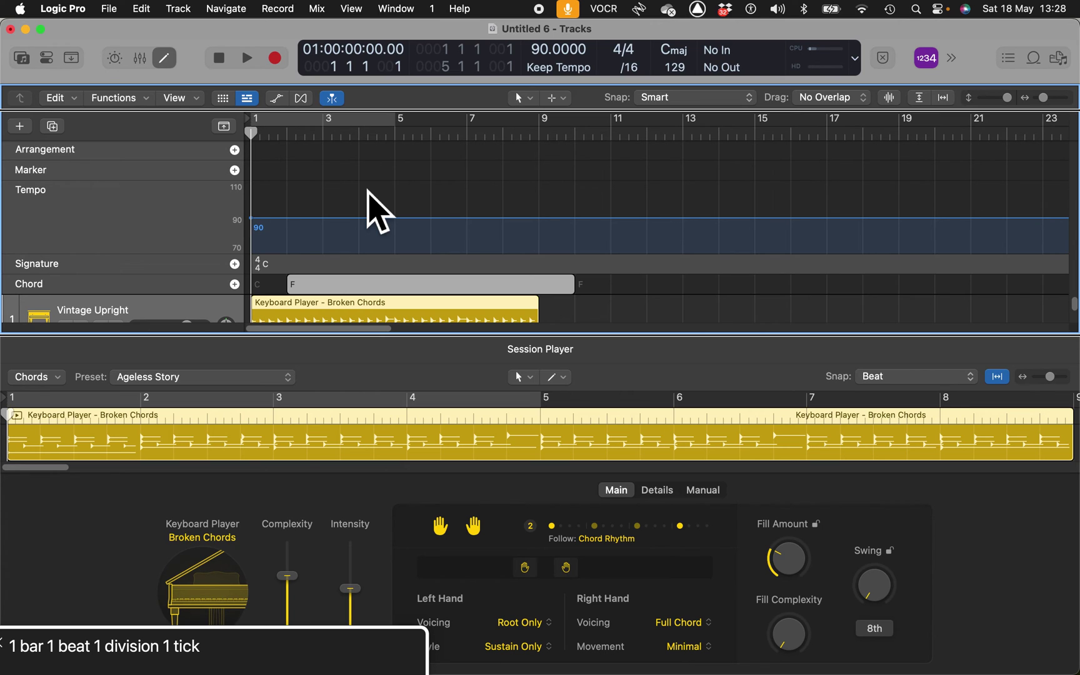
{"action": "key", "text": "period"}
{"action": "key", "text": "period"}
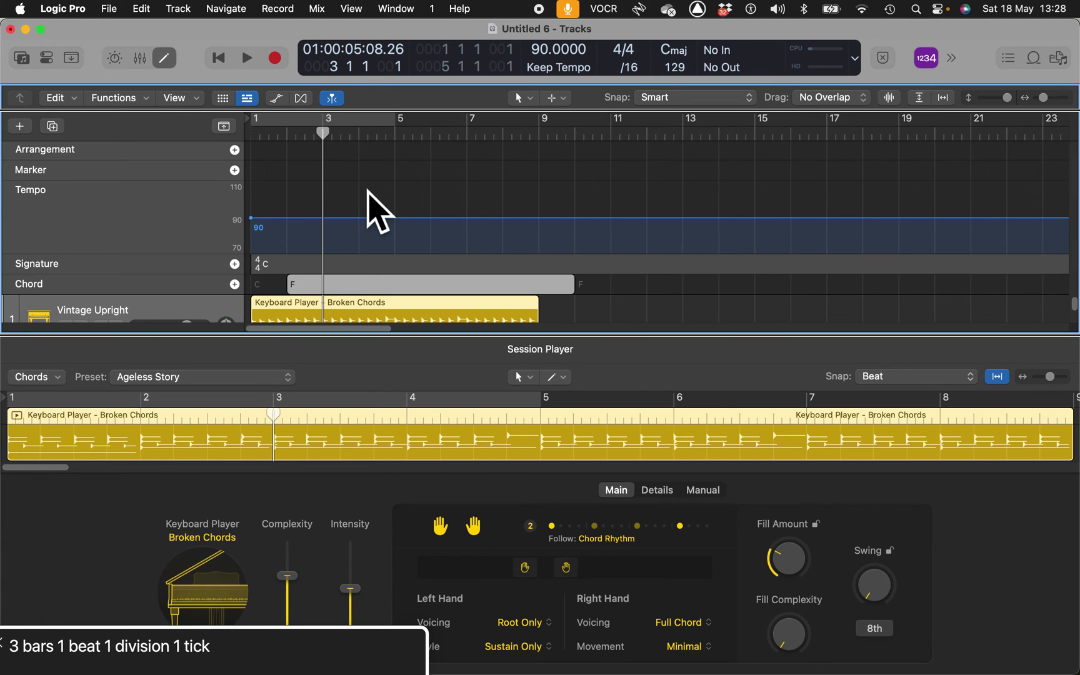
{"action": "key", "text": "ctrl+alt+space"}
- Keep the new bar 3 chord at C major and close its editor
{"action": "key", "text": "ctrl+alt+Right"}
{"action": "key", "text": "ctrl+alt+Right"}
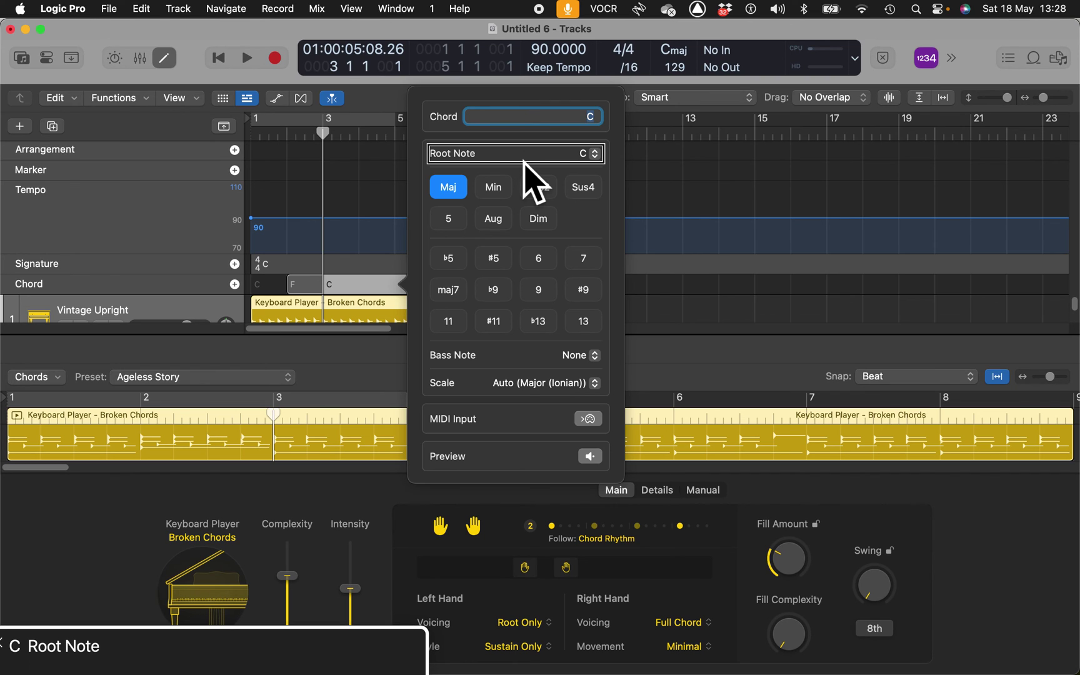
{"action": "key", "text": "Escape"}
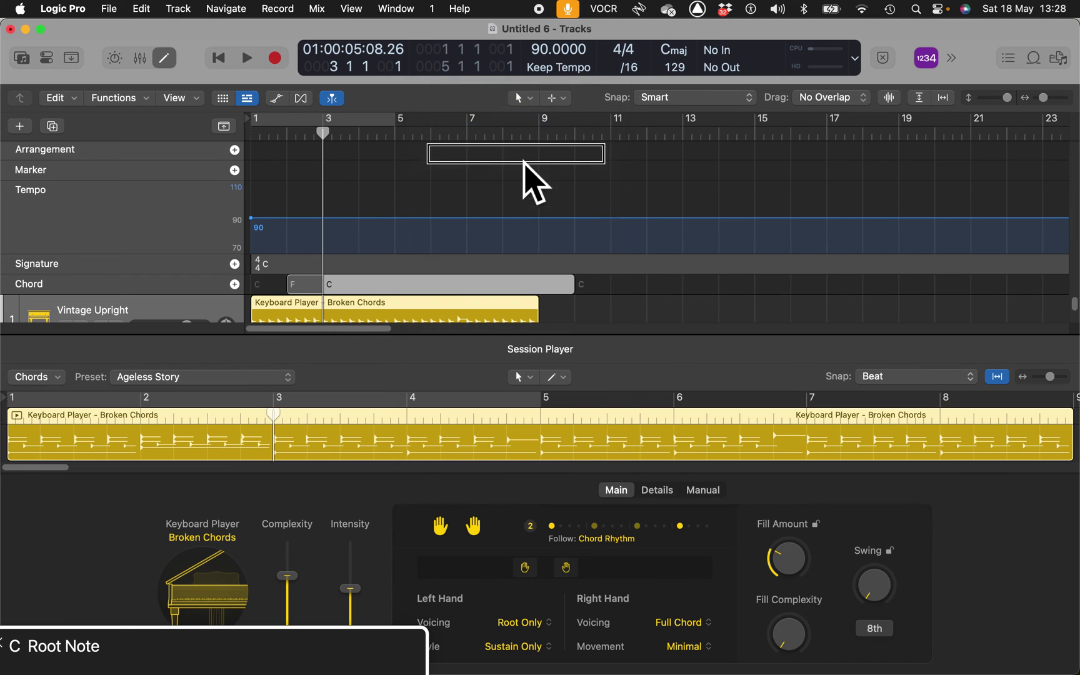
- Play the progression from bar 3, then from bar 1, stopping with the playhead at bar 4
{"action": "key", "text": "period"}
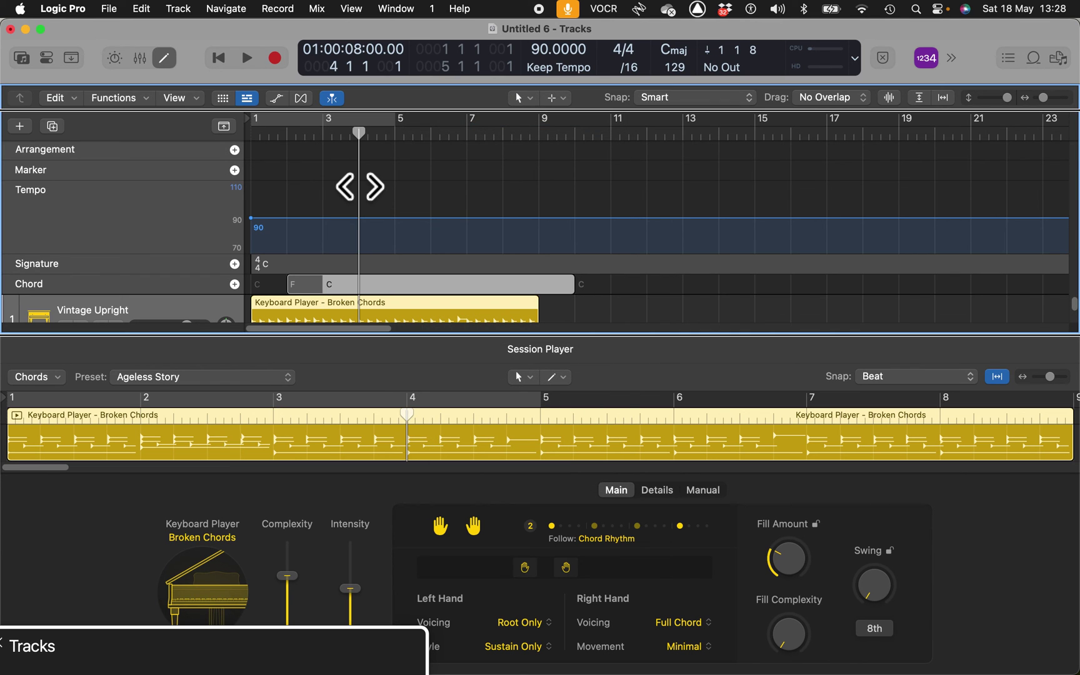
{"action": "key", "text": "comma"}
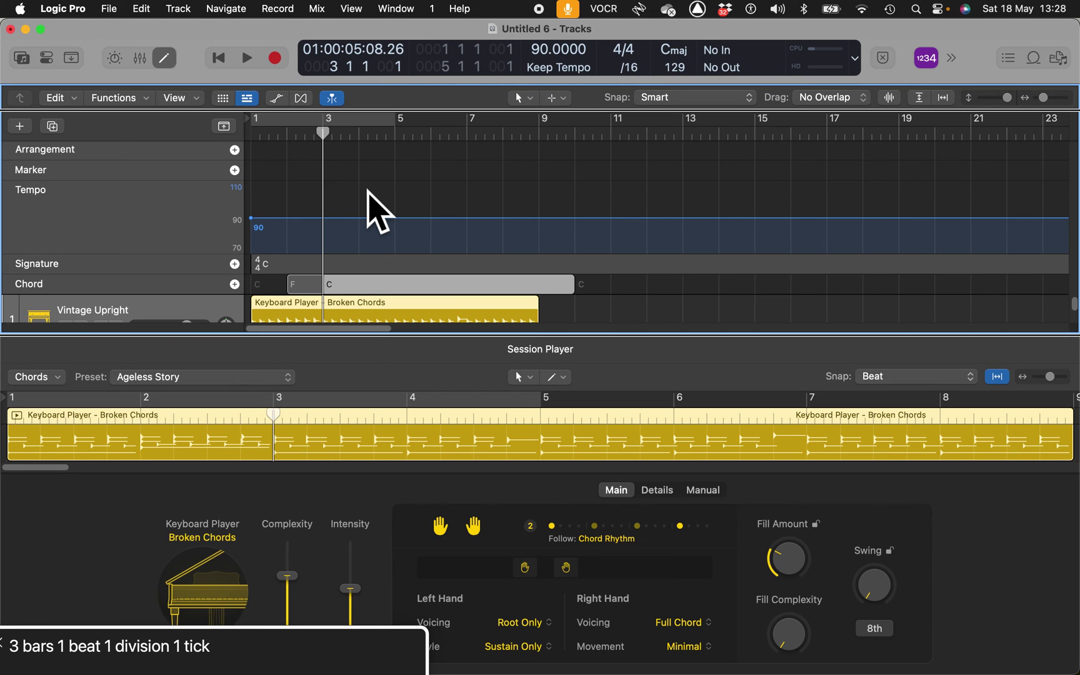
{"action": "key", "text": "space"}
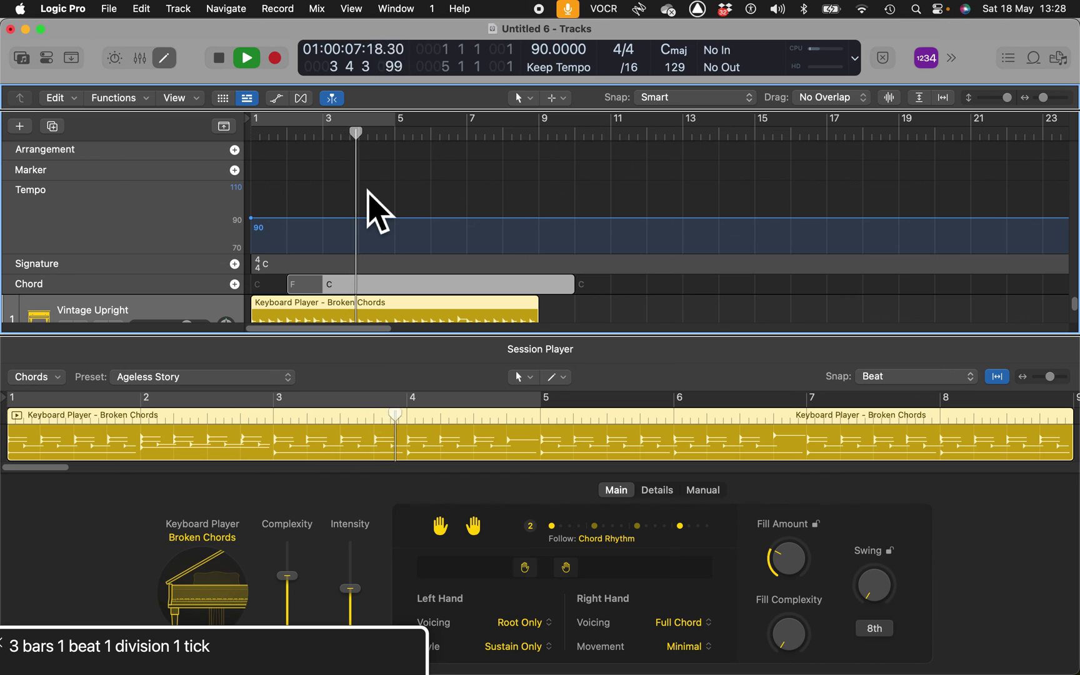
{"action": "key", "text": "space"}
{"action": "key", "text": "Return"}
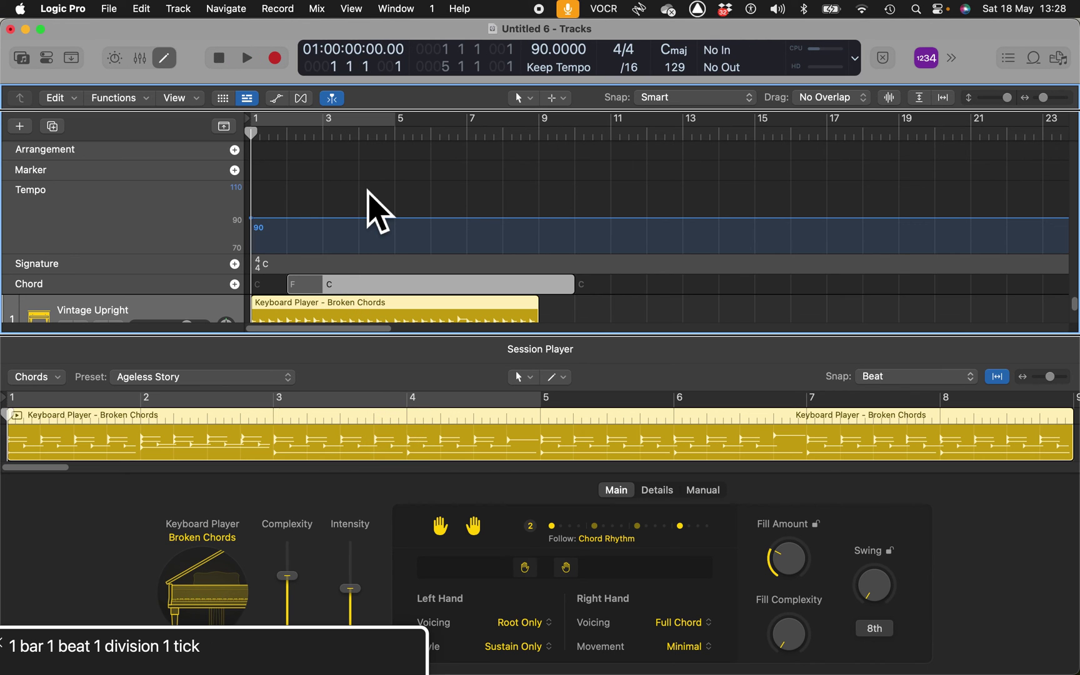
{"action": "key", "text": "space"}
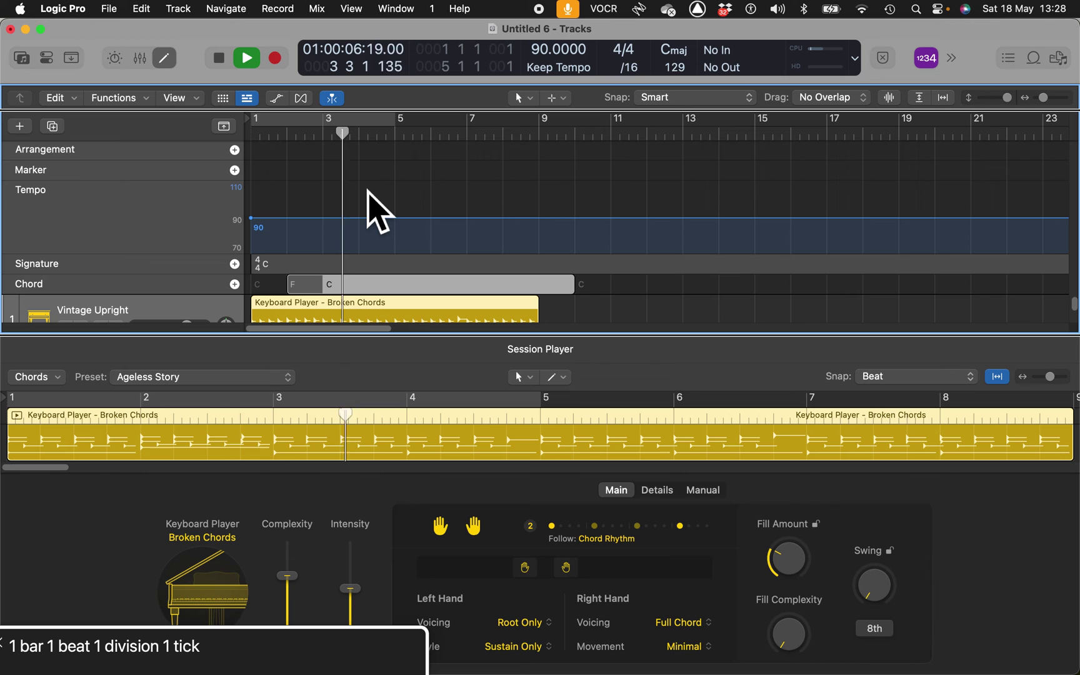
{"action": "key", "text": "space"}
{"action": "key", "text": "Return"}
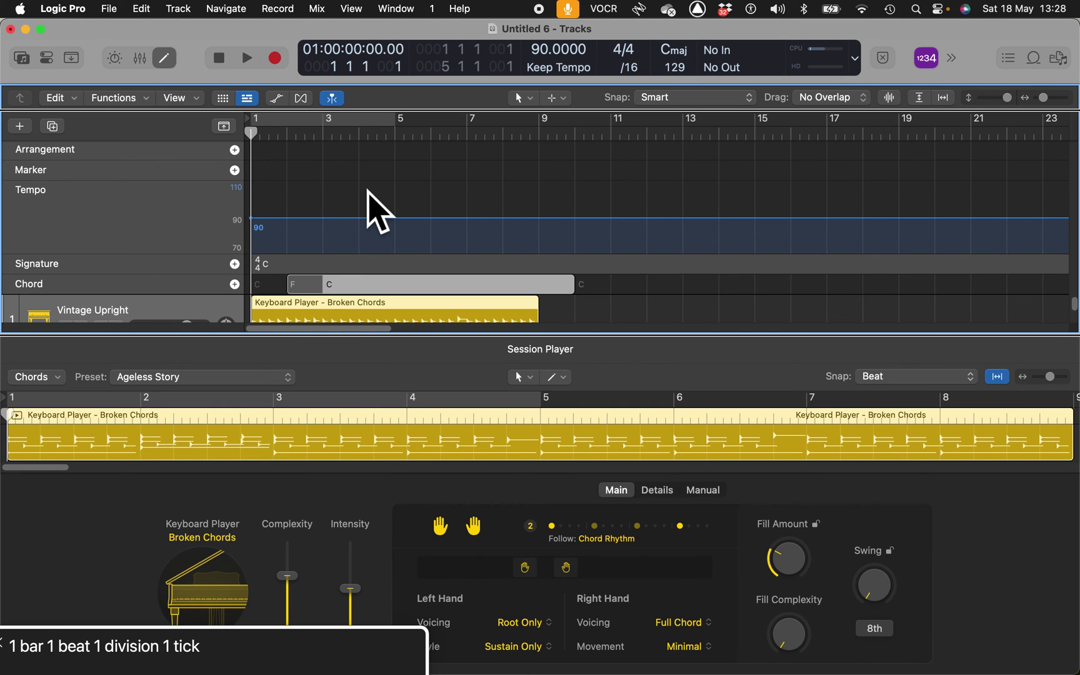
{"action": "key", "text": "period"}
{"action": "key", "text": "period"}
{"action": "key", "text": "period"}
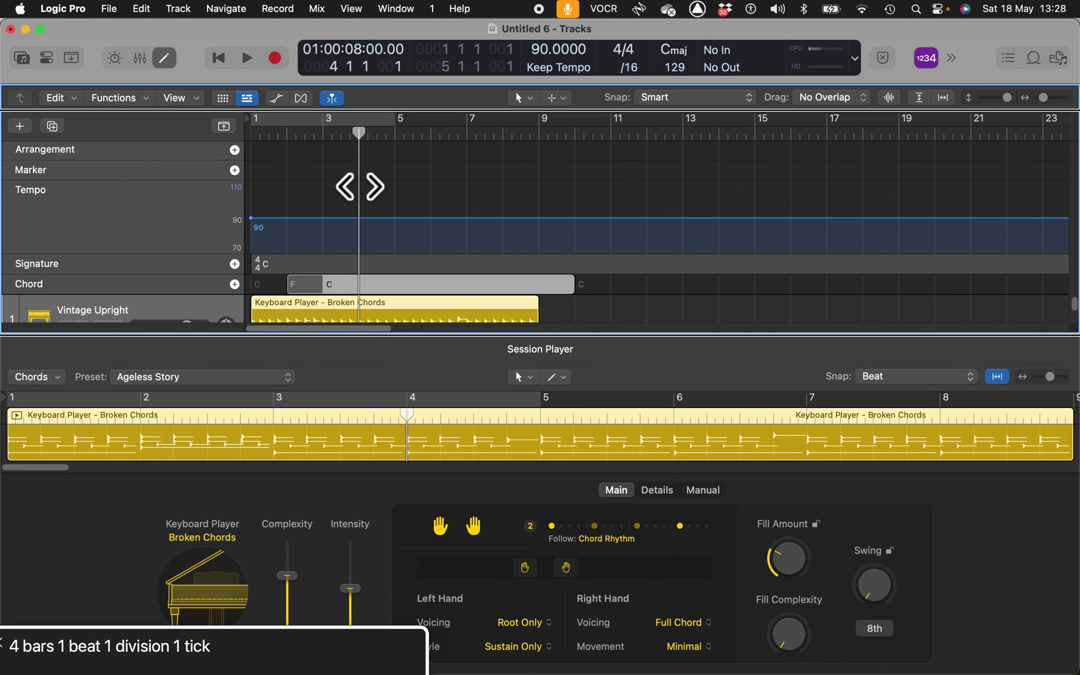
- Insert a chord at bar 4 with root F, then move the playhead to bar 5
{"action": "key", "text": "ctrl+alt+space"}
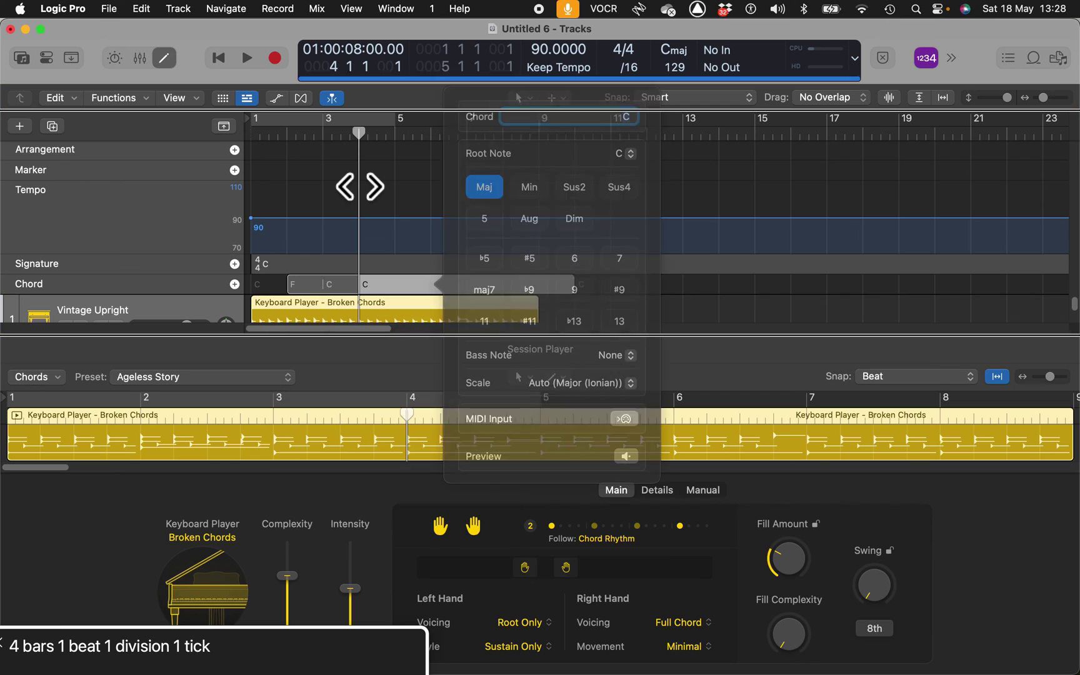
{"action": "key", "text": "ctrl+alt+Right"}
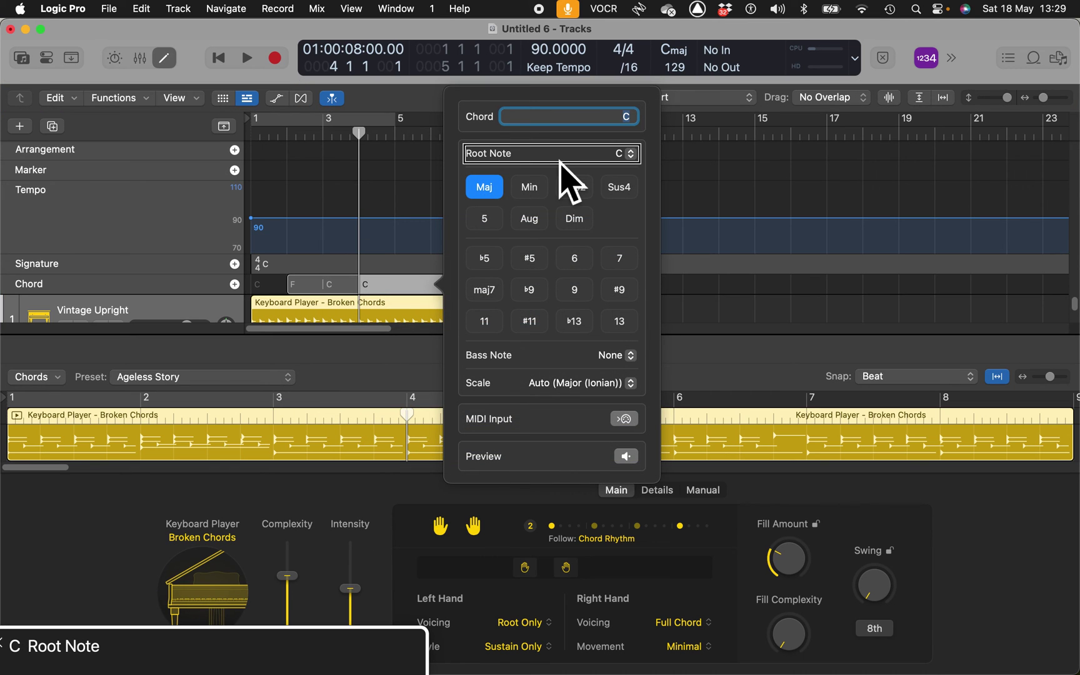
{"action": "key", "text": "ctrl+alt+space"}
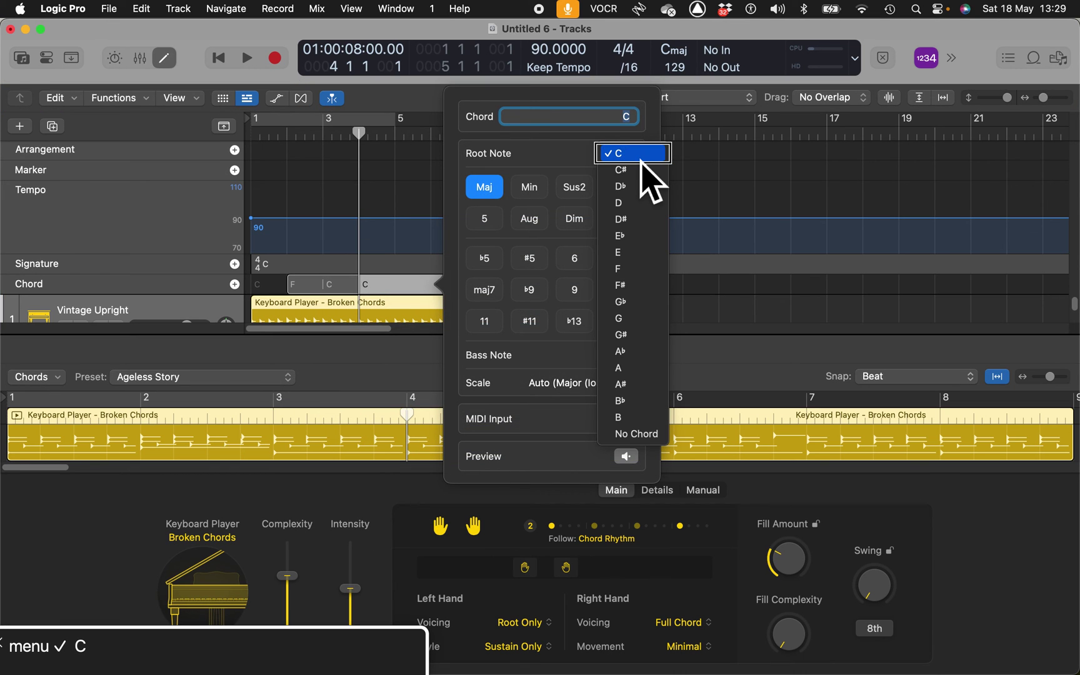
{"action": "key", "text": "Down"}
{"action": "key", "text": "Down"}
{"action": "key", "text": "Down"}
{"action": "key", "text": "Down"}
{"action": "key", "text": "Down"}
{"action": "key", "text": "Down"}
{"action": "key", "text": "Down"}
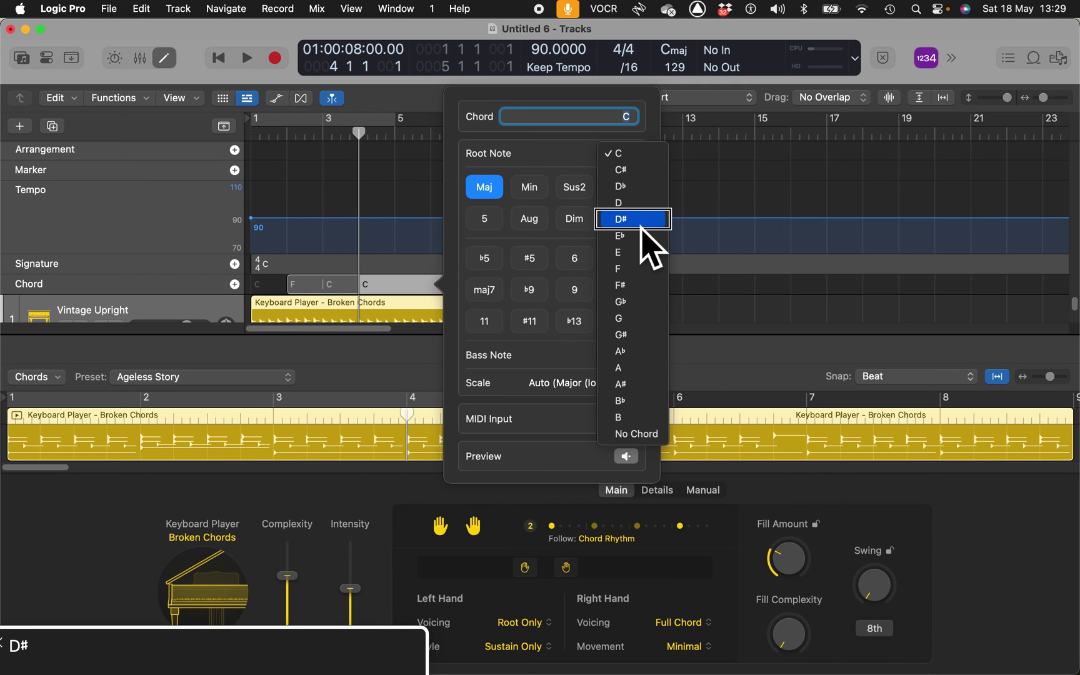
{"action": "key", "text": "ctrl+alt+space"}
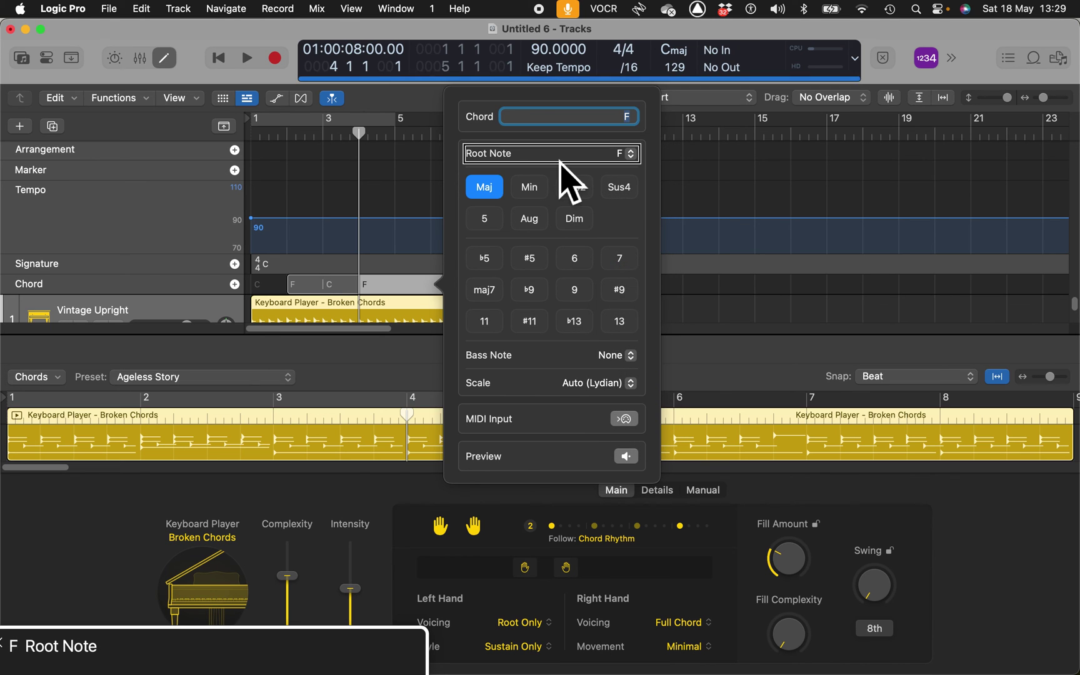
{"action": "key", "text": "Escape"}
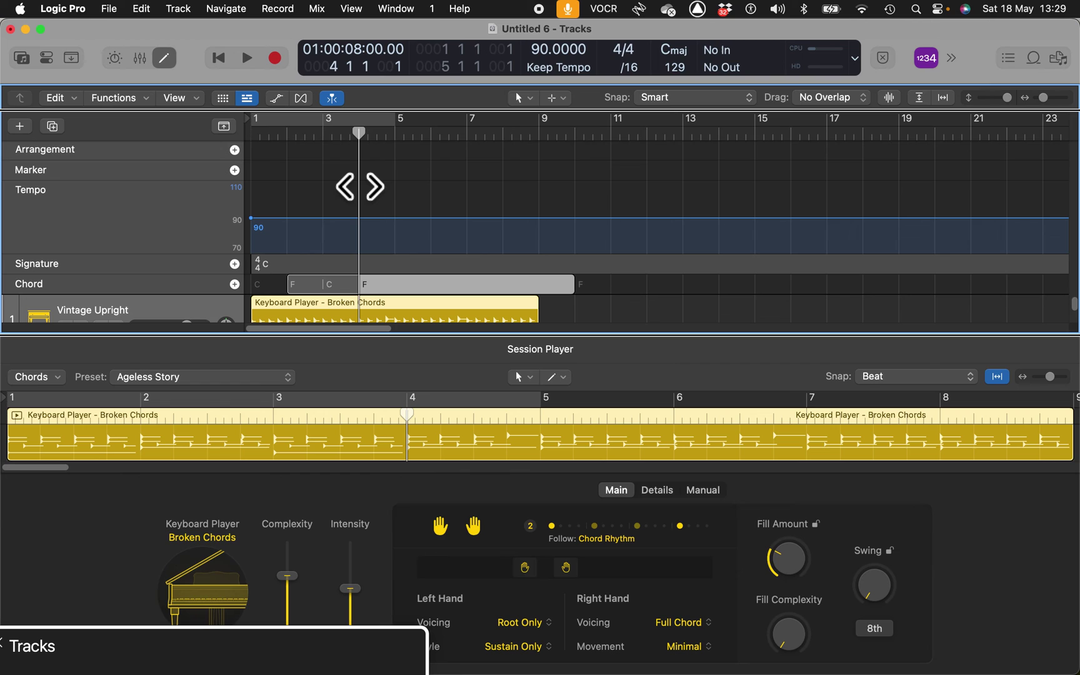
{"action": "key", "text": "period"}
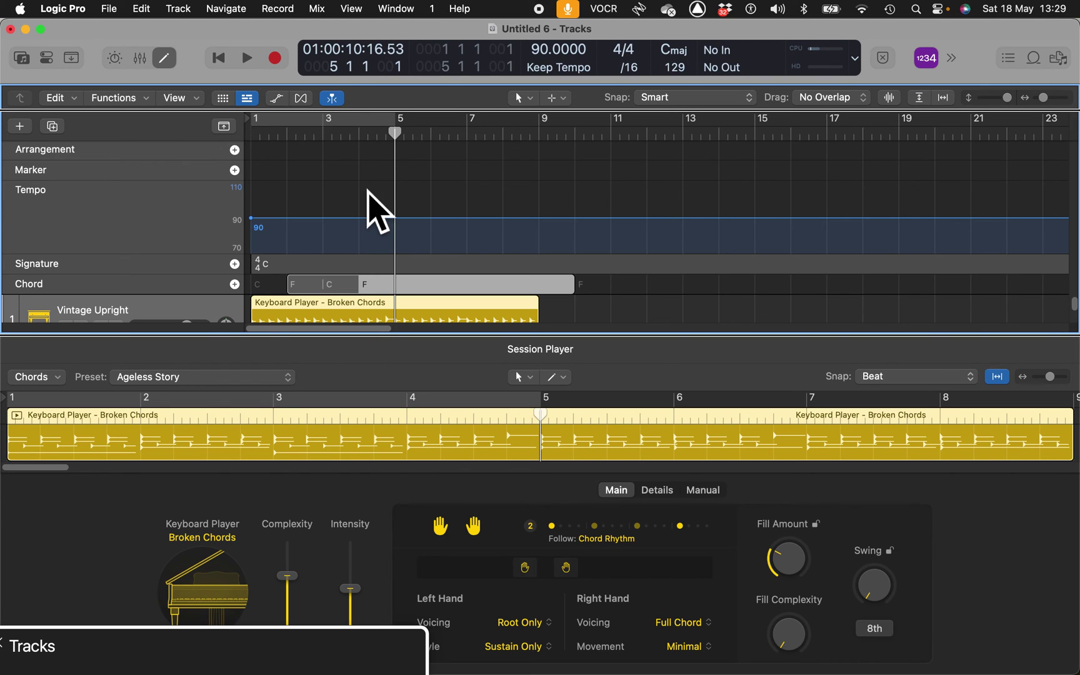
- Insert a C major chord at bar 5 and advance the playhead to bar 6
{"action": "key", "text": "period"}
{"action": "key", "text": "comma"}
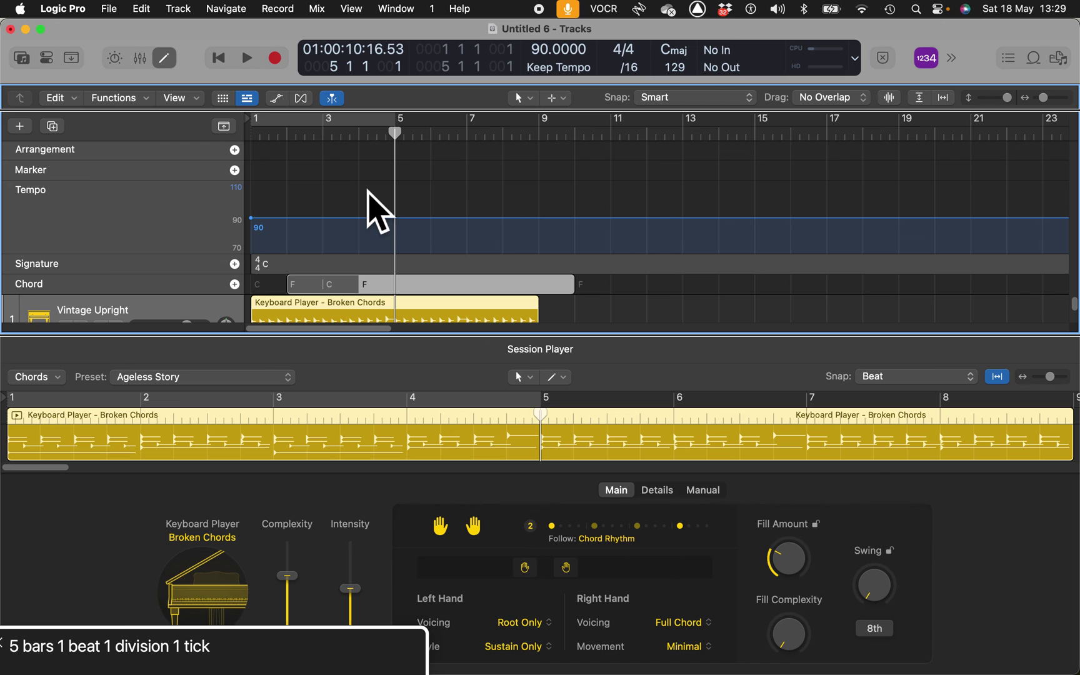
{"action": "key", "text": "Return"}
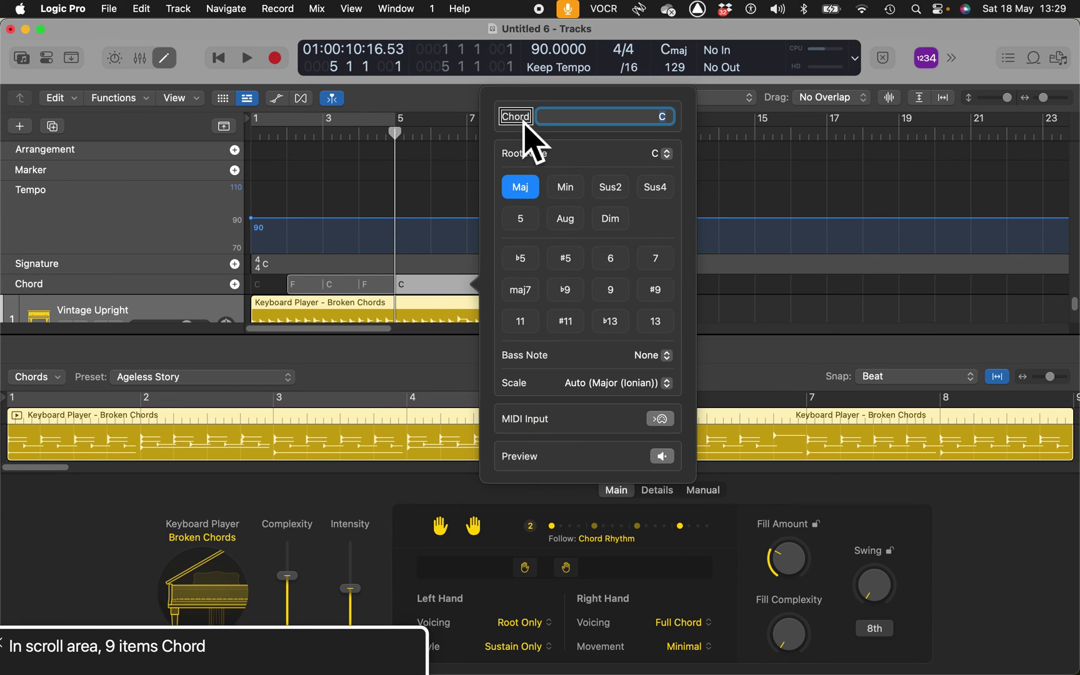
{"action": "key", "text": "ctrl+alt+Right"}
{"action": "key", "text": "ctrl+alt+Right"}
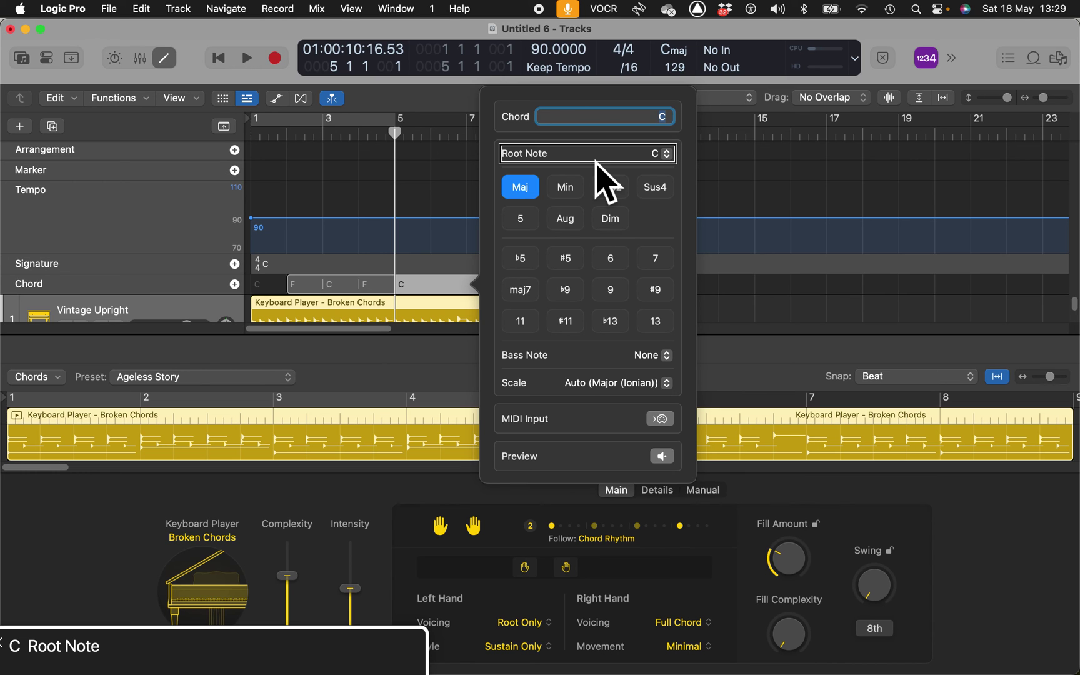
{"action": "key", "text": "Escape"}
{"action": "key", "text": "period"}
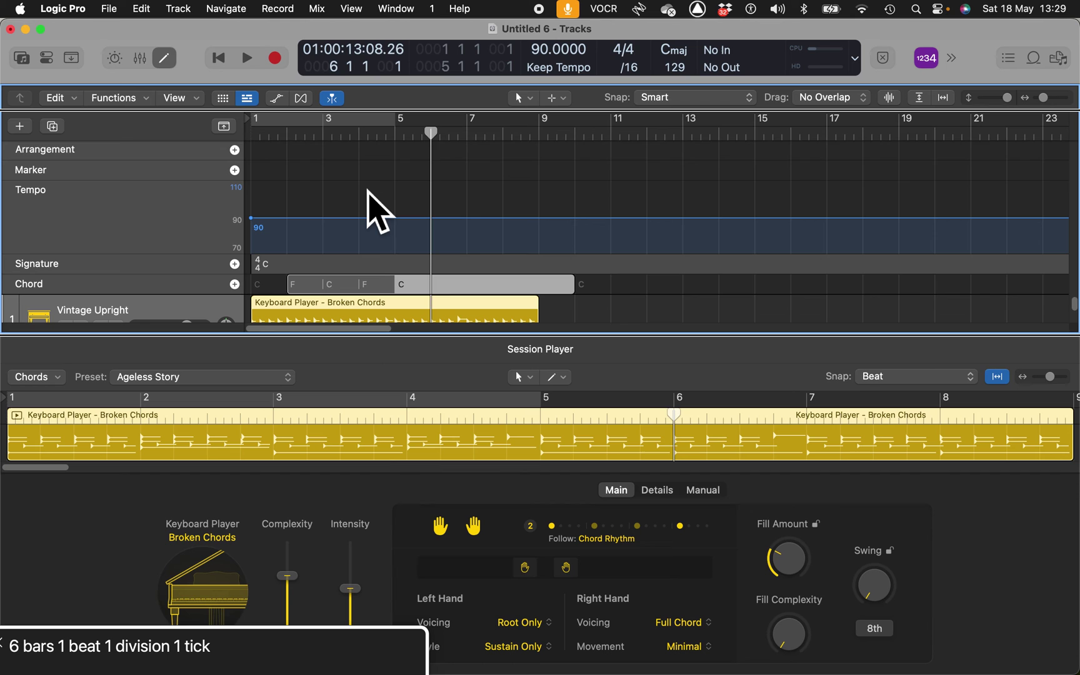
- Play the F, C, F, C progression back from bar 1 and stop at bar 6
{"action": "key", "text": "comma"}
{"action": "key", "text": "space"}
{"action": "key", "text": "space"}
{"action": "key", "text": "space"}
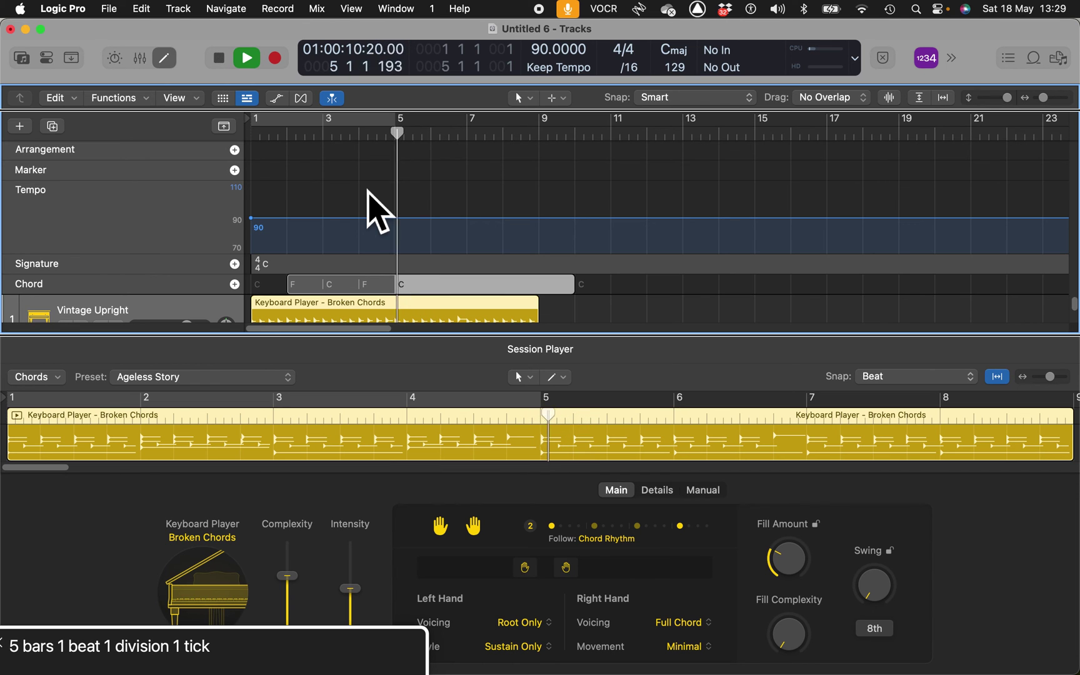
{"action": "key", "text": "comma"}
{"action": "key", "text": "comma"}
{"action": "key", "text": "comma"}
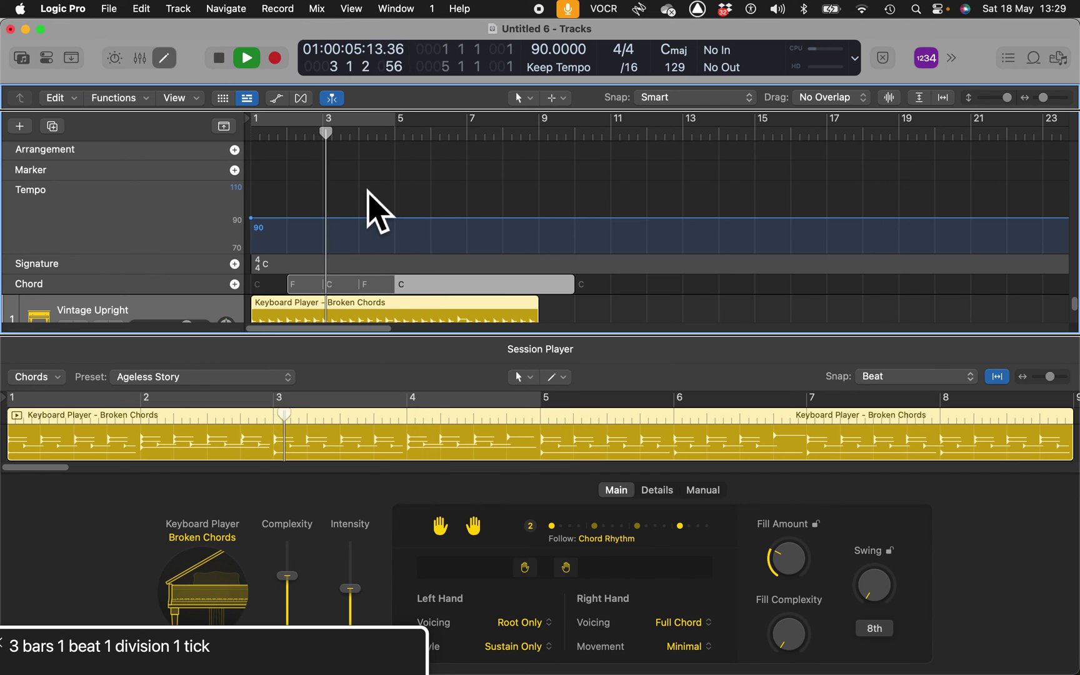
{"action": "key", "text": "period"}
{"action": "key", "text": "period"}
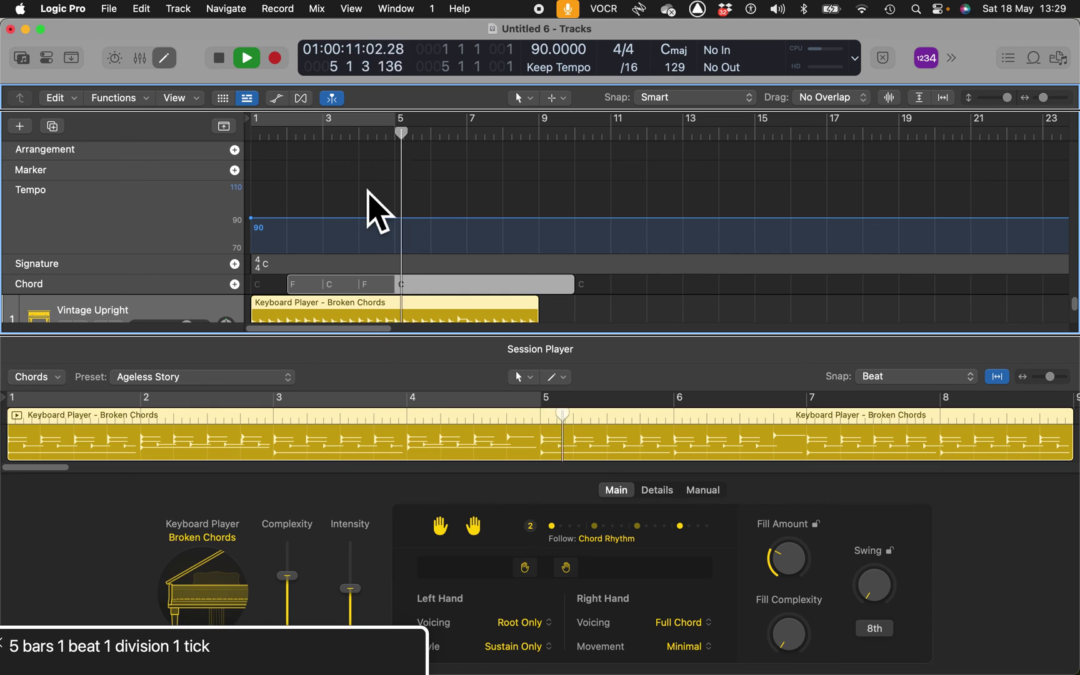
{"action": "key", "text": "space"}
{"action": "key", "text": "period"}
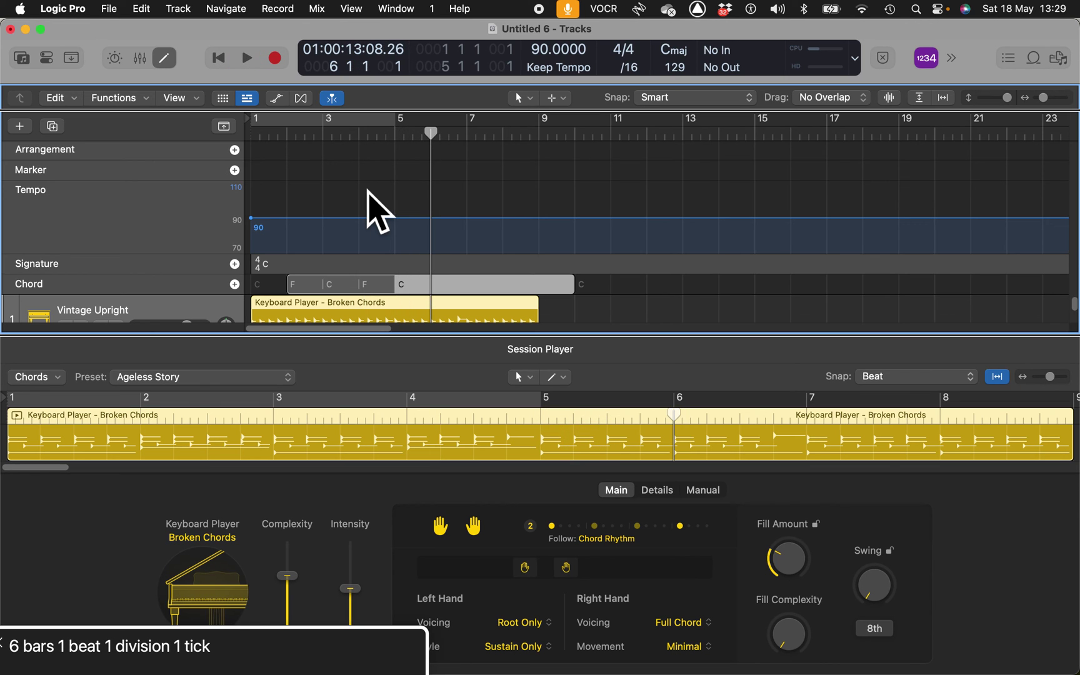
{"action": "key", "text": "Return"}
{"action": "key", "text": "space"}
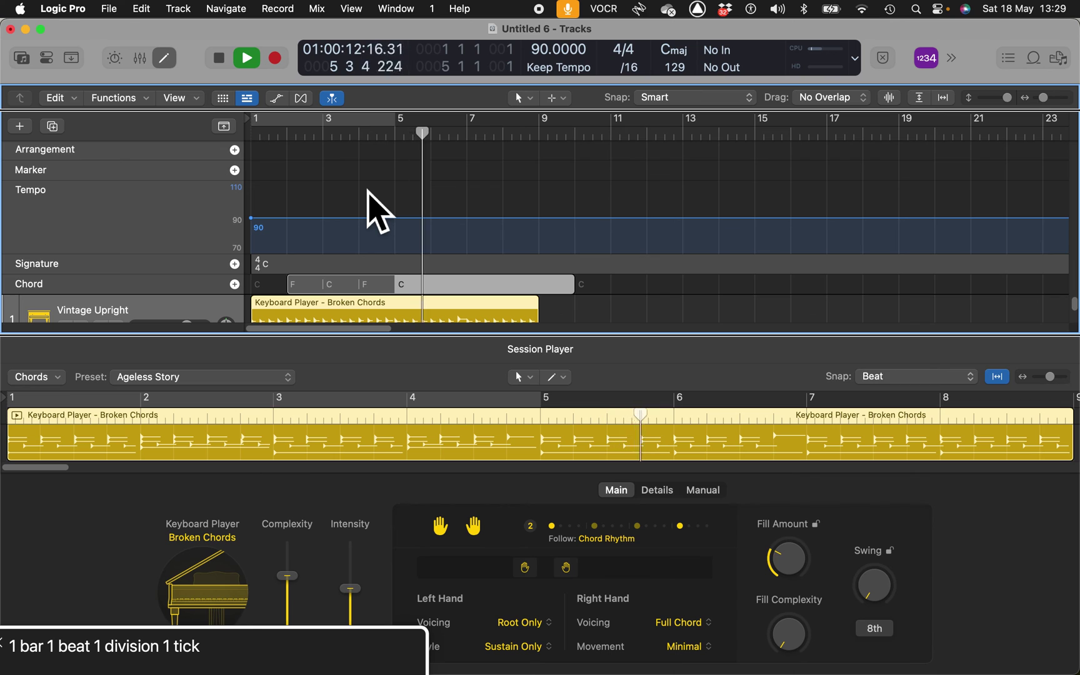
{"action": "key", "text": "comma"}
{"action": "key", "text": "space"}
{"action": "key", "text": "period"}
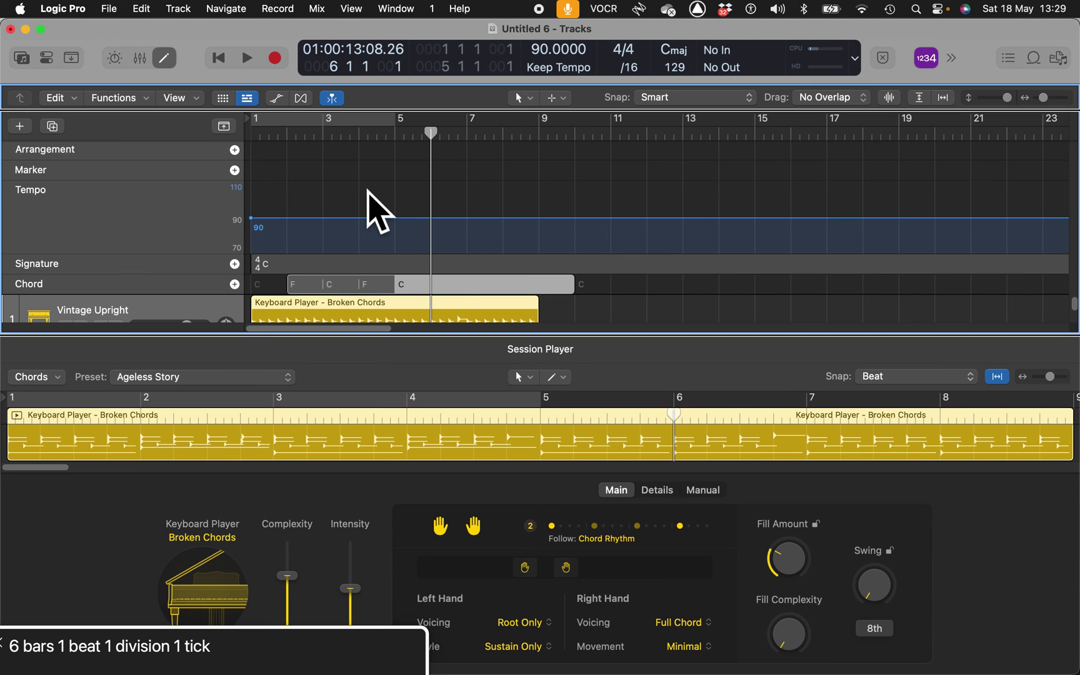
- Insert a chord at bar 6 and set its root note to F
{"action": "key", "text": "ctrl+alt+space"}
{"action": "key", "text": "ctrl+alt+Right"}
{"action": "key", "text": "ctrl+alt+Right"}
{"action": "key", "text": "ctrl+alt+Right"}
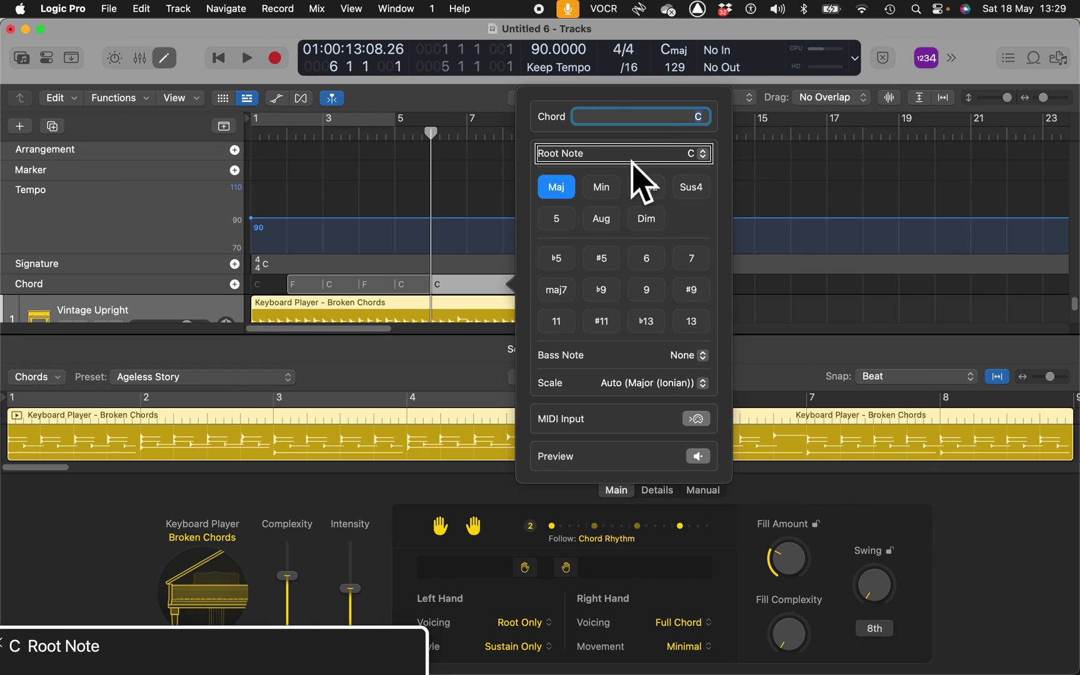
{"action": "key", "text": "ctrl+alt+space"}
{"action": "key", "text": "Down"}
{"action": "key", "text": "Down"}
{"action": "key", "text": "Down"}
{"action": "key", "text": "Down"}
{"action": "key", "text": "Down"}
{"action": "key", "text": "Down"}
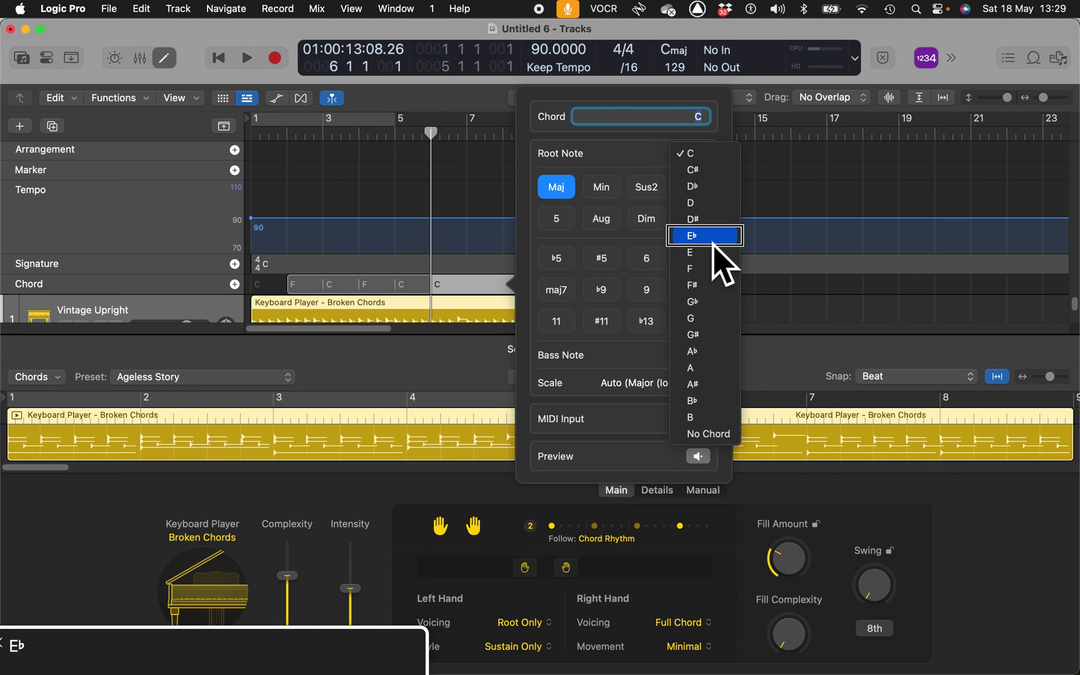
{"action": "key", "text": "Down"}
{"action": "key", "text": "ctrl+alt+space"}
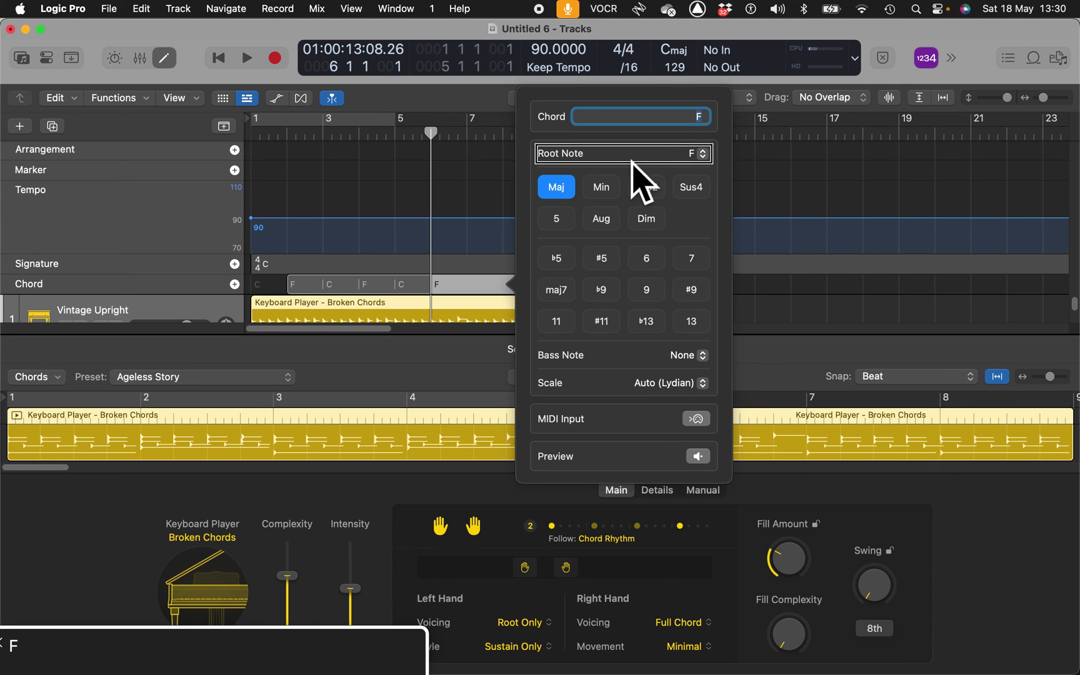
{"action": "key", "text": "Escape"}
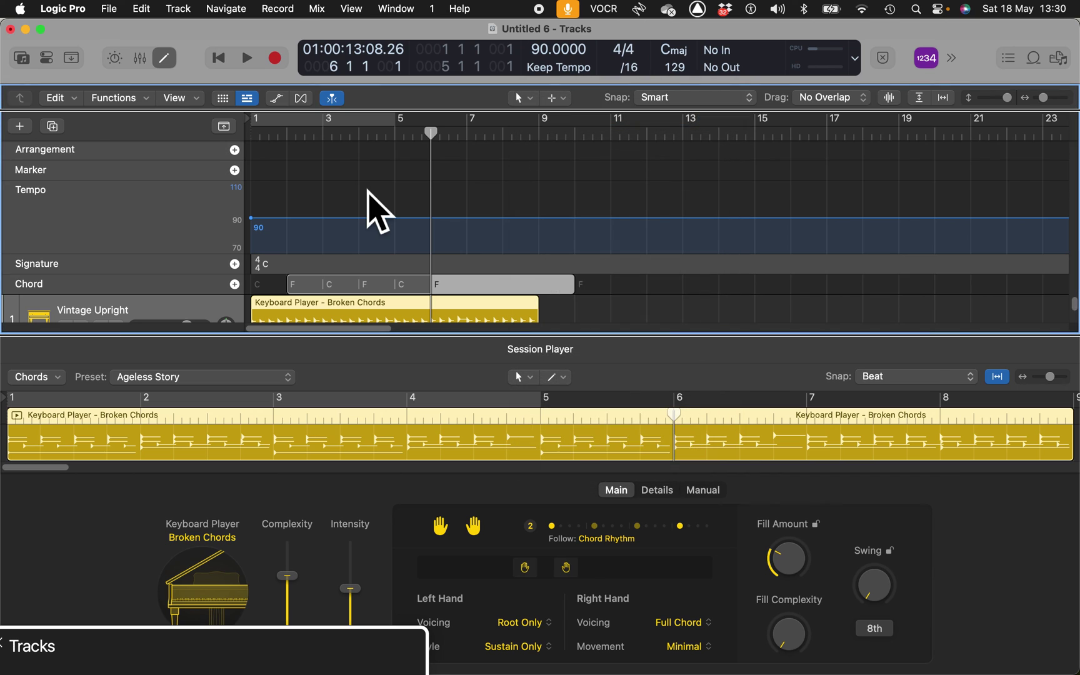
- Audition bars 6 and 7, then insert a new C chord at bar 7
{"action": "key", "text": "period"}
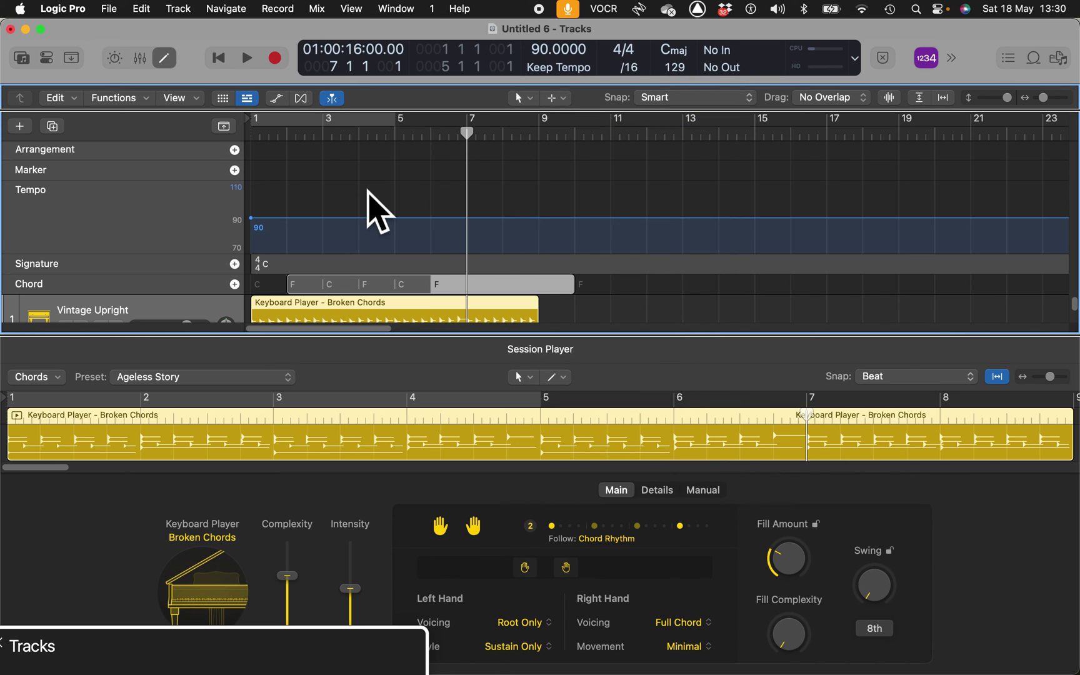
{"action": "key", "text": "period"}
{"action": "key", "text": "comma"}
{"action": "key", "text": "space"}
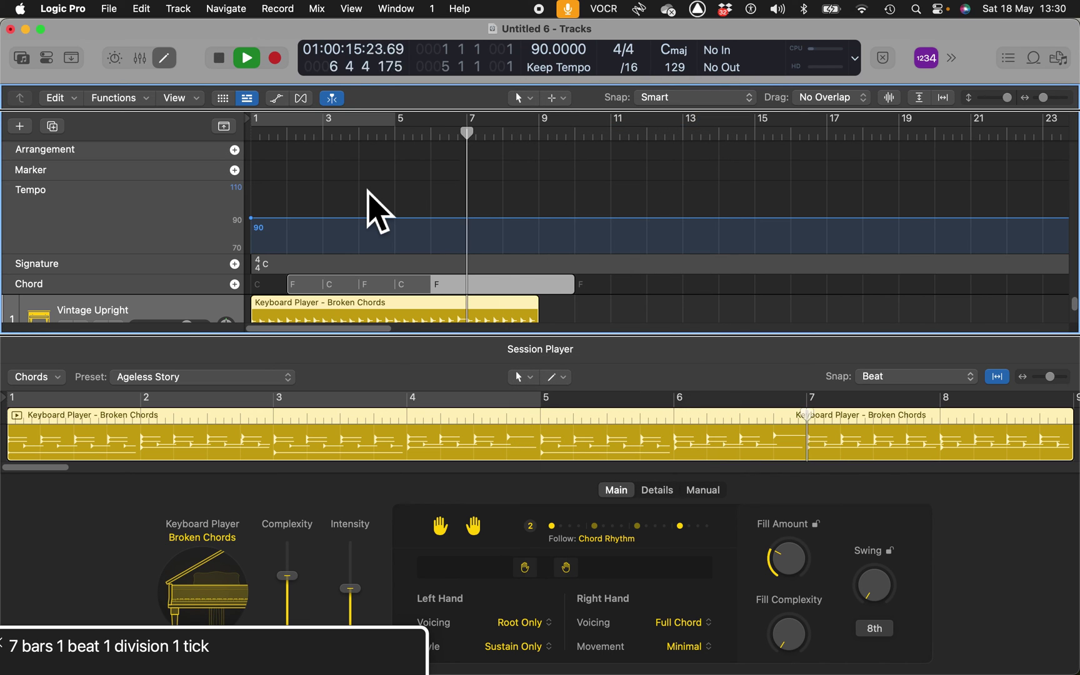
{"action": "key", "text": "space"}
{"action": "key", "text": "comma"}
{"action": "key", "text": "space"}
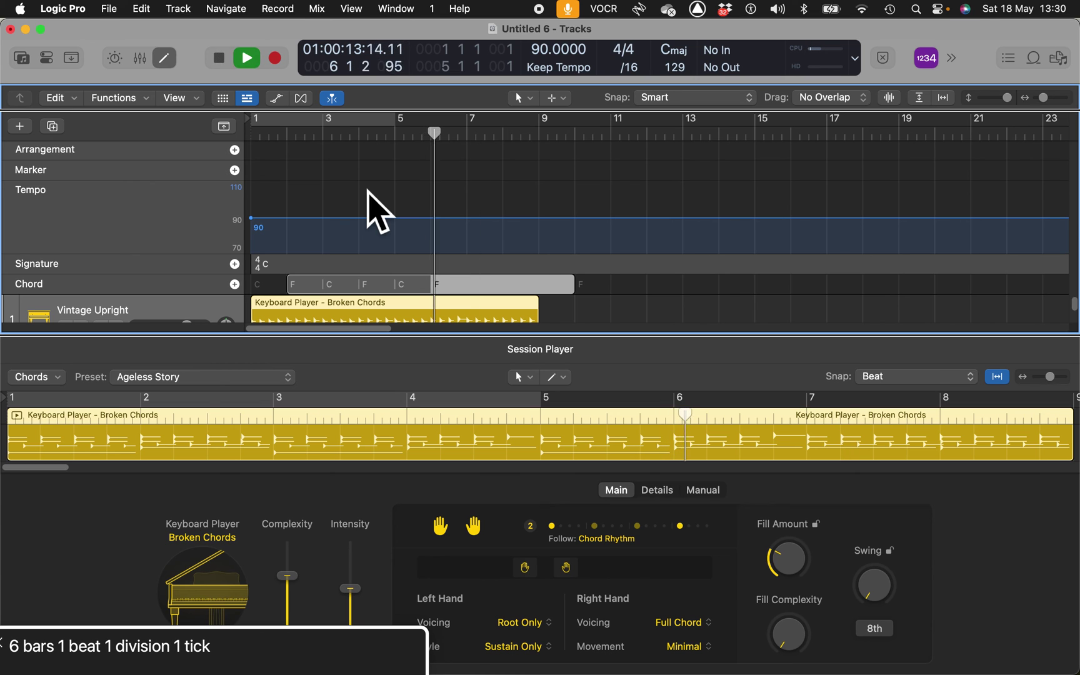
{"action": "key", "text": "space"}
{"action": "key", "text": "period"}
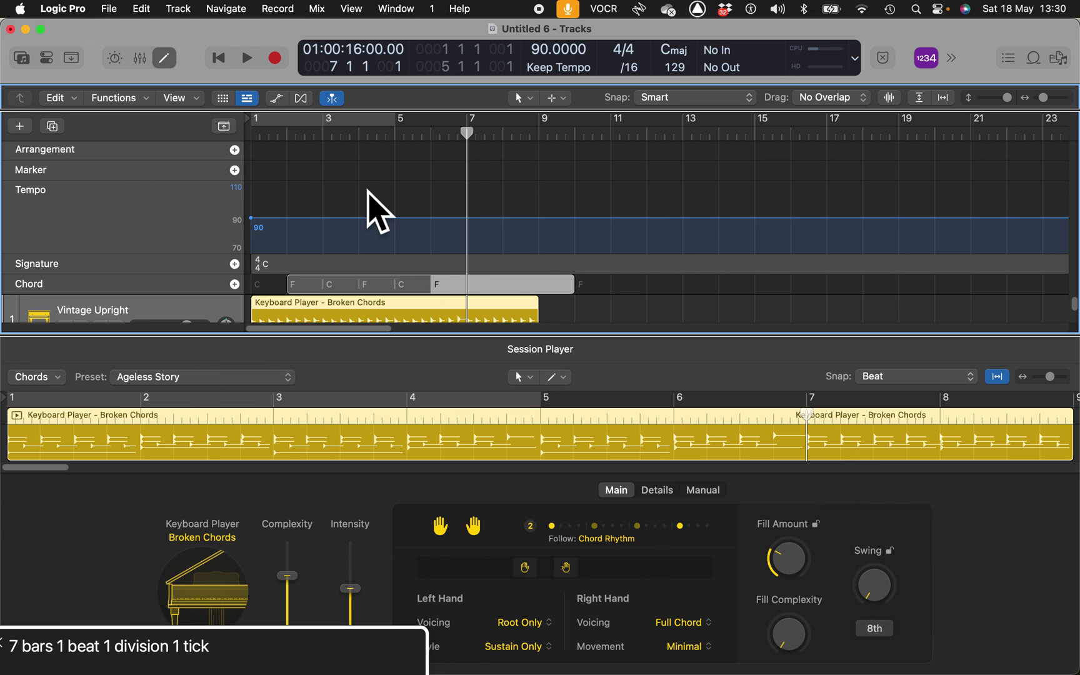
{"action": "key", "text": "ctrl+alt+space"}
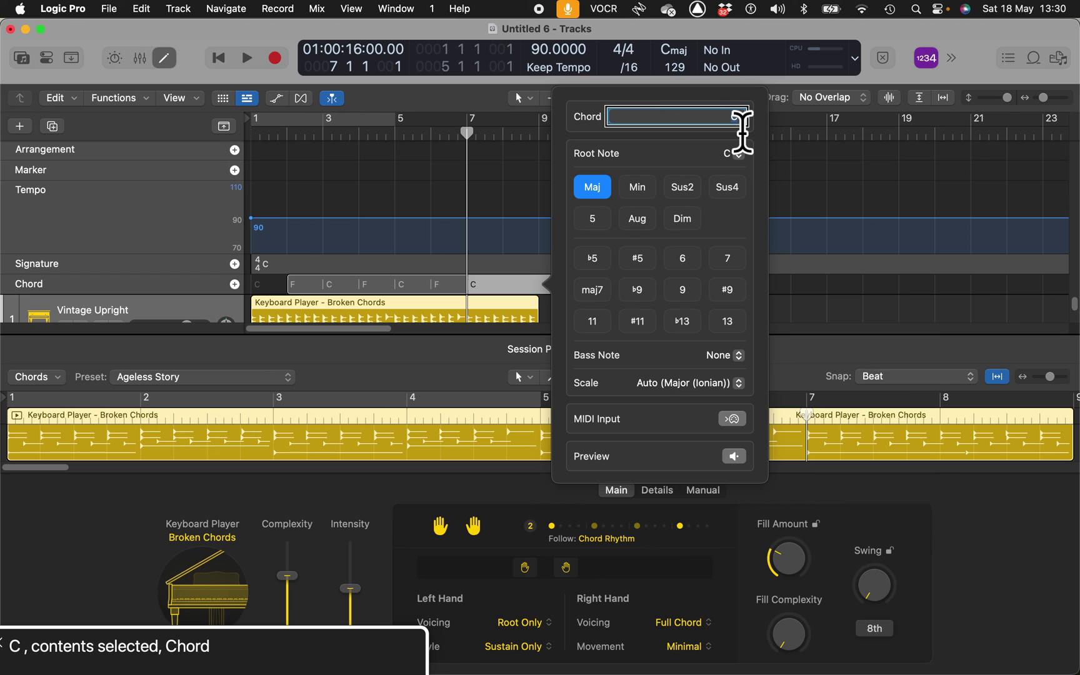
- Leave C as the chord at bar 7 and move the playhead to bar 8
{"action": "key", "text": "ctrl+alt+Right"}
{"action": "key", "text": "Escape"}
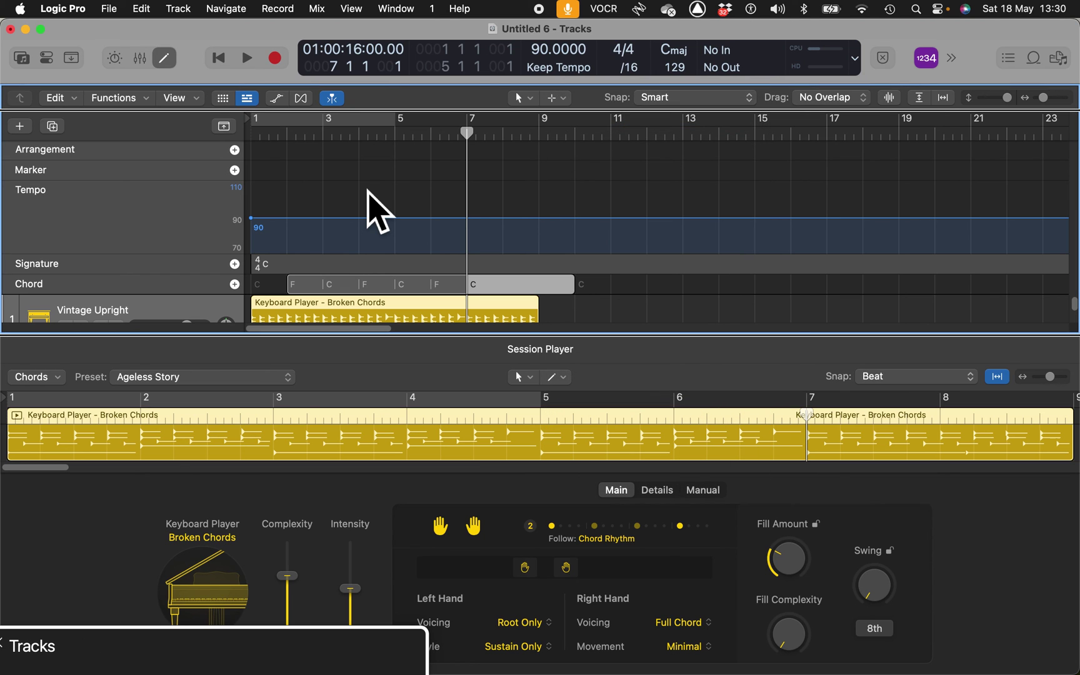
{"action": "key", "text": "period"}
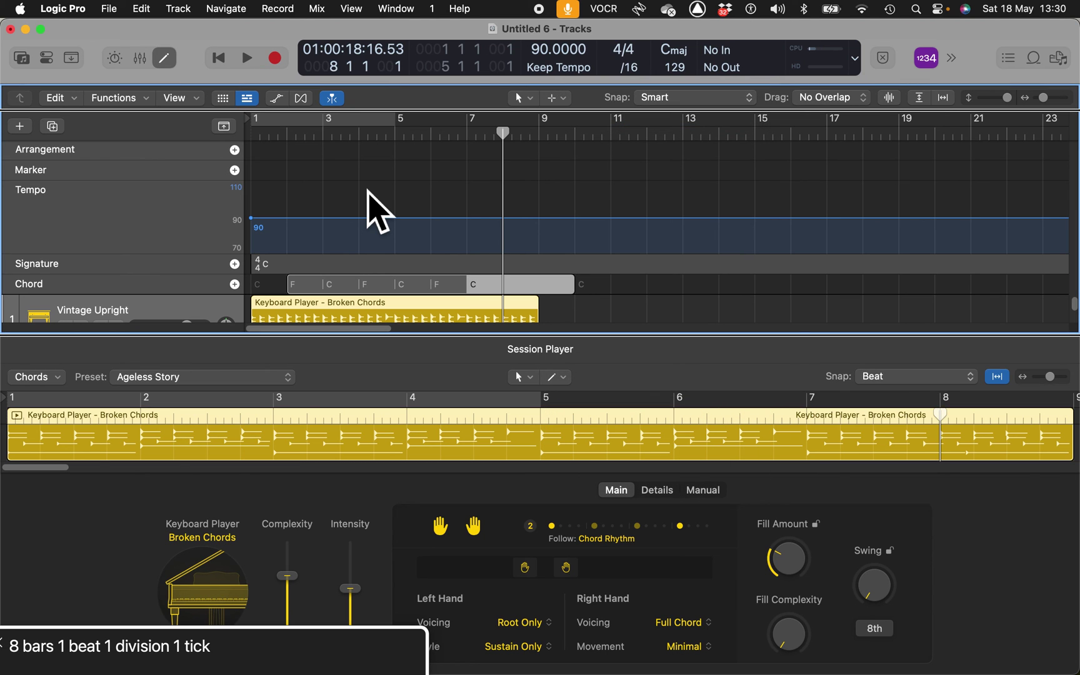
- Insert a new chord at bar 8 with F as its root note
{"action": "key", "text": "ctrl+alt+space"}
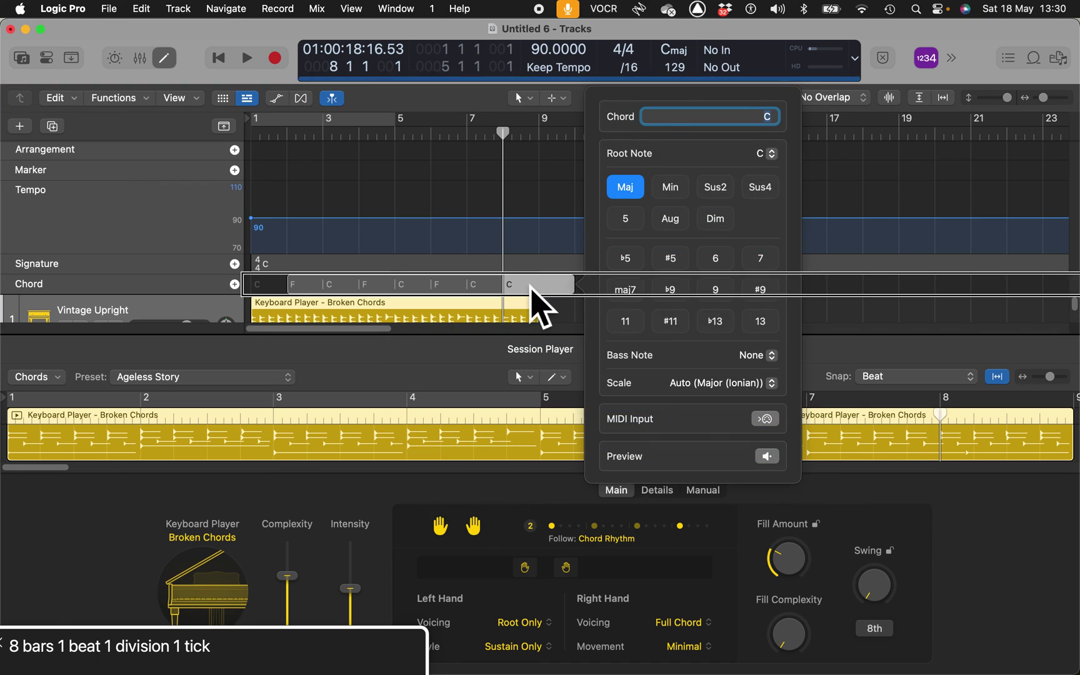
{"action": "key", "text": "ctrl+alt+Right"}
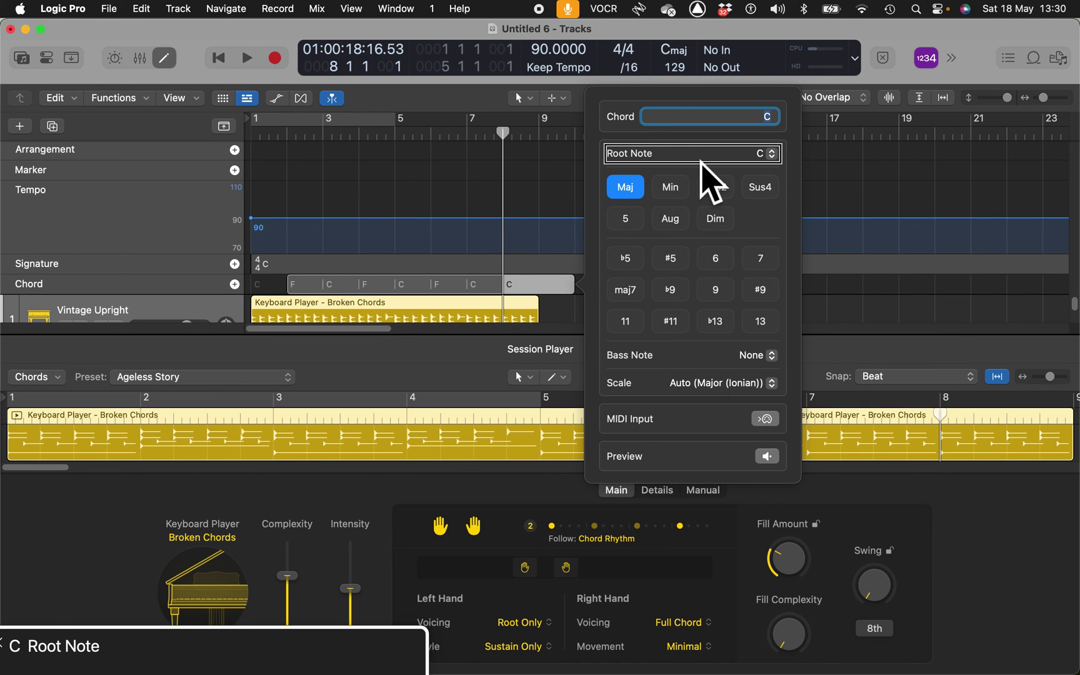
{"action": "key", "text": "ctrl+alt+space"}
{"action": "key", "text": "Down"}
{"action": "key", "text": "Down"}
{"action": "key", "text": "Down"}
{"action": "key", "text": "Down"}
{"action": "key", "text": "Down"}
{"action": "key", "text": "Down"}
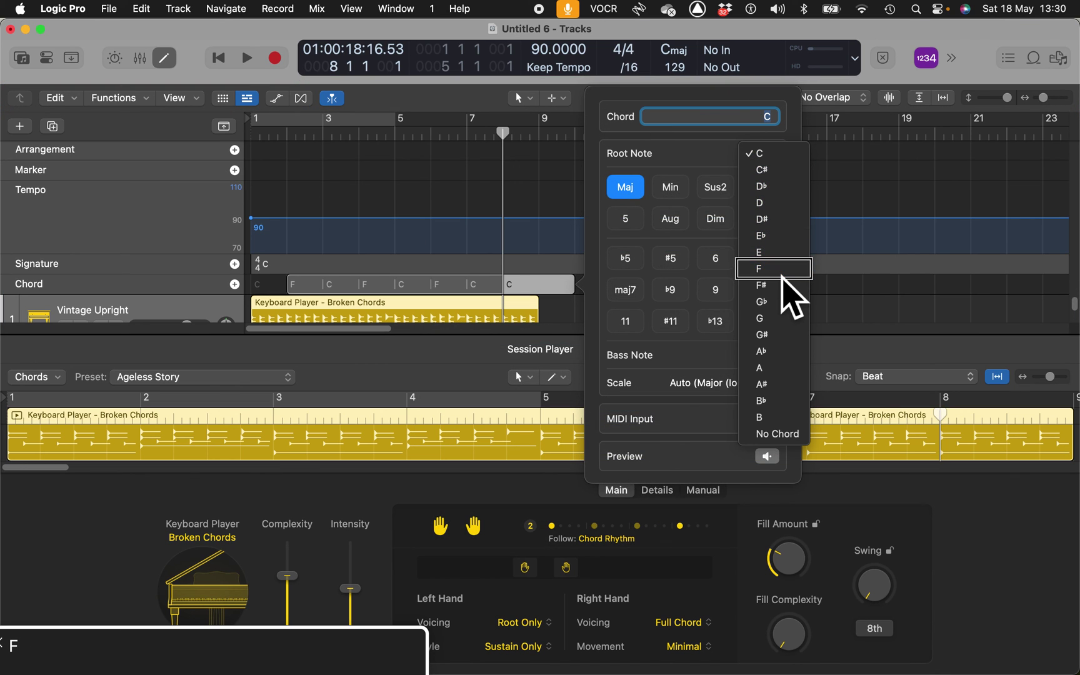
{"action": "key", "text": "ctrl+alt+space"}
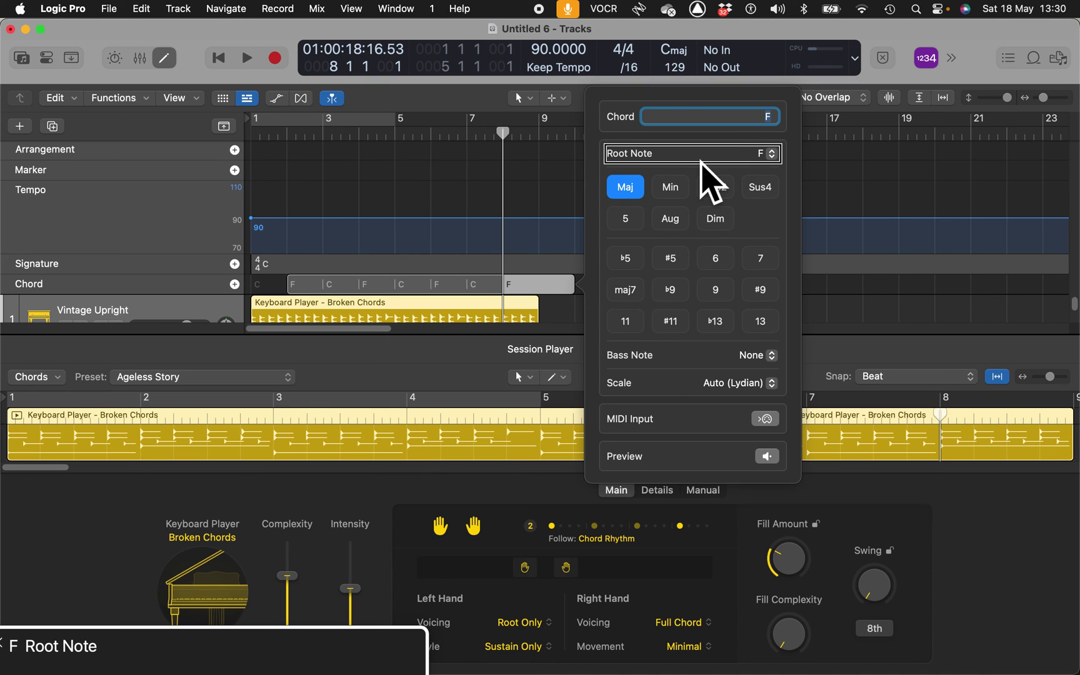
{"action": "left_click", "coordinate": [375, 213]}
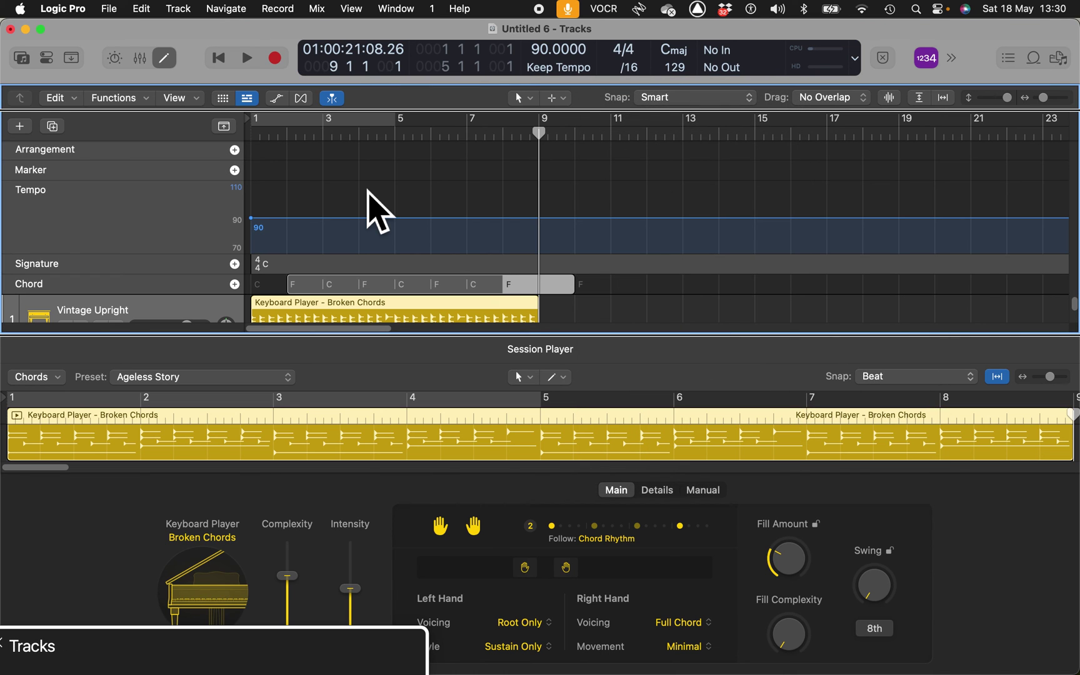
- Play back briefly from bar 8 to check the new F chord, then stop
{"action": "key", "text": "comma"}
{"action": "key", "text": "period"}
{"action": "key", "text": "comma"}
{"action": "key", "text": "space"}
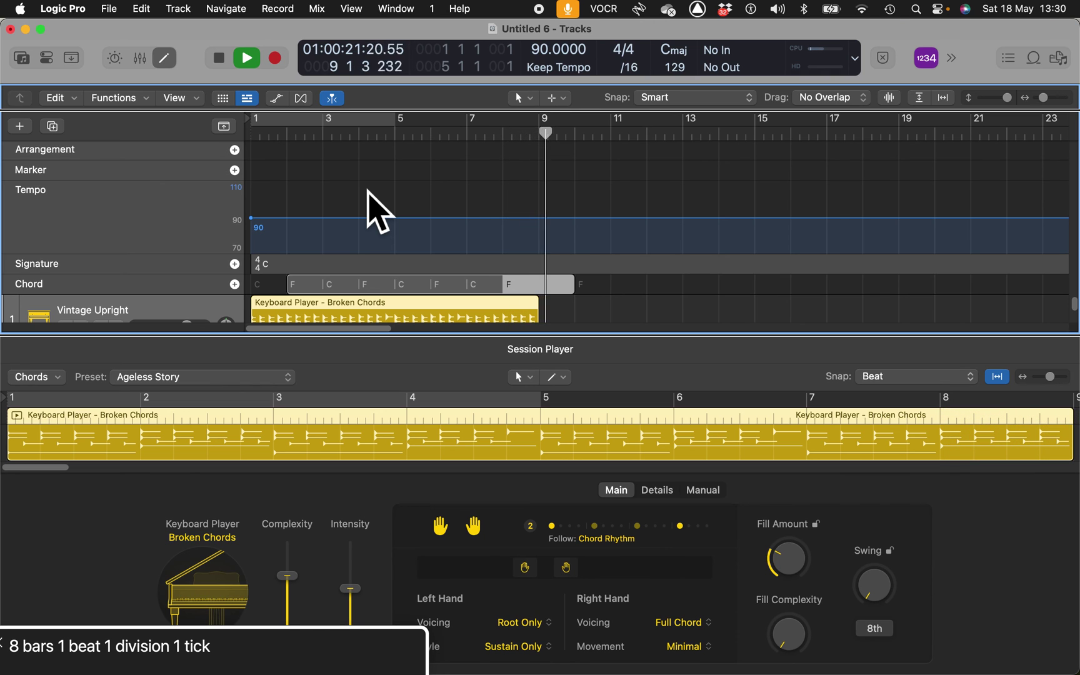
{"action": "key", "text": "space"}
- Play the whole eight-bar broken-chord region from bar 1, then stop
{"action": "key", "text": "Return"}
{"action": "key", "text": "space"}
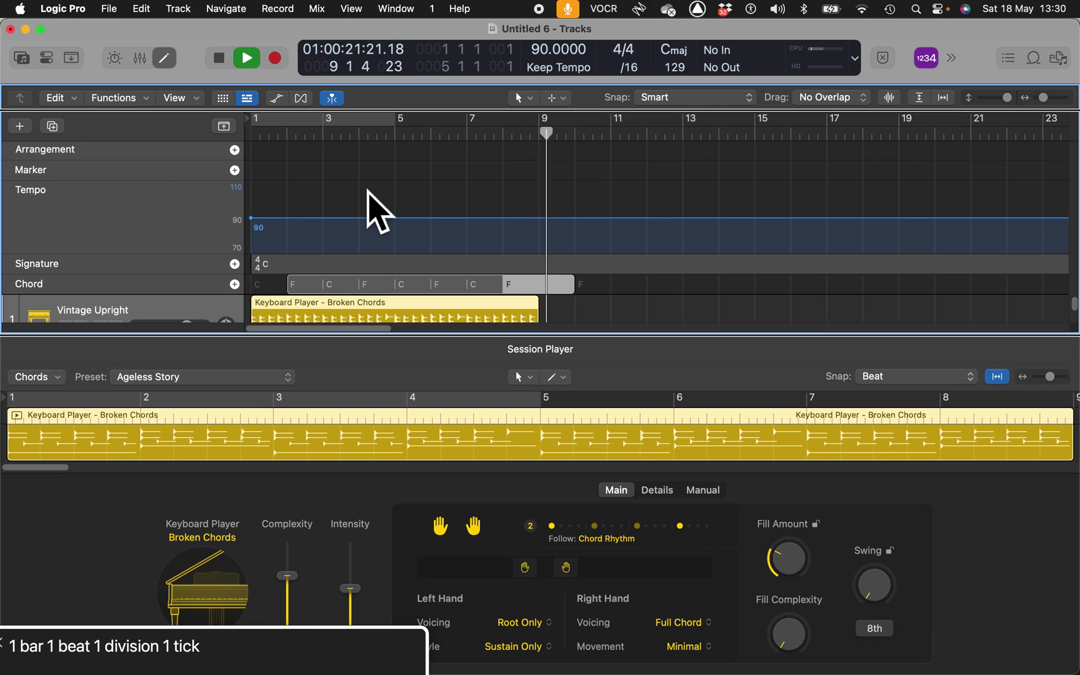
{"action": "key", "text": "space"}
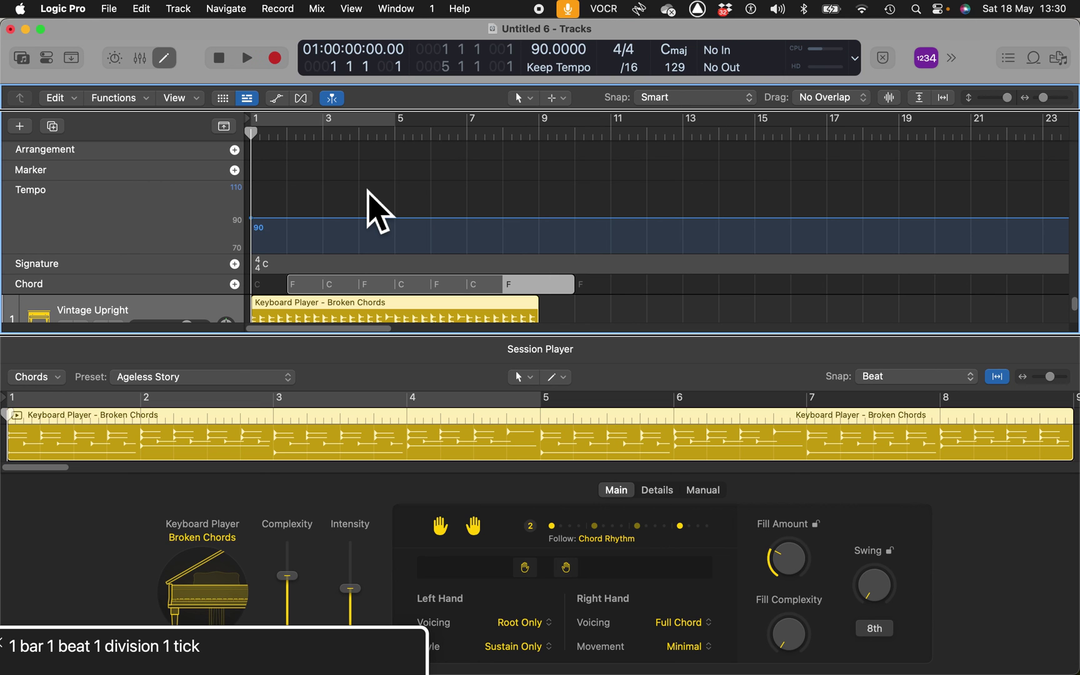